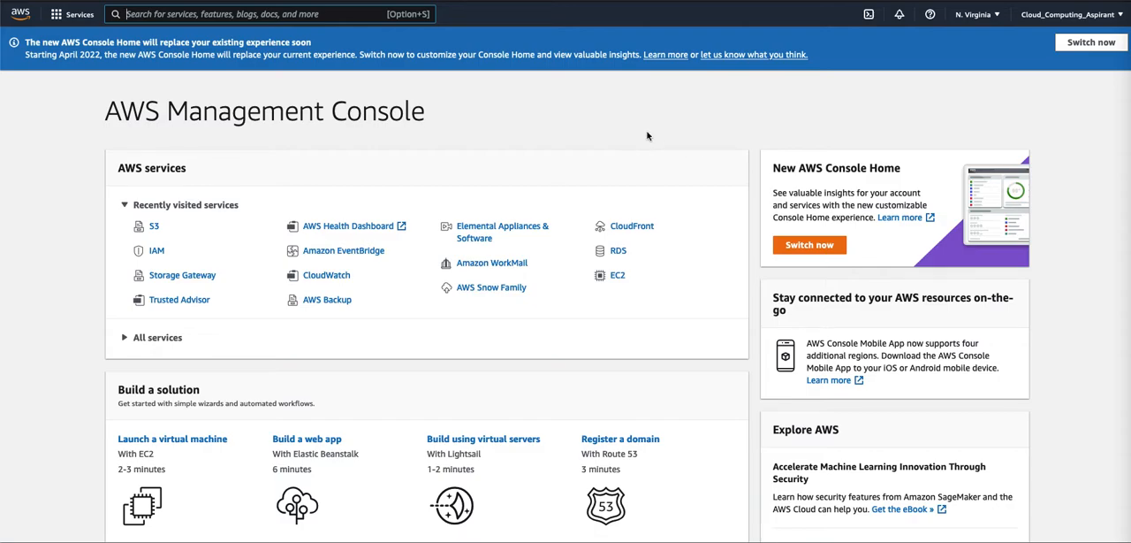
- Find the S3 service in the console and start creating a new bucket
{"action": "left_click", "coordinate": [158, 13]}
{"action": "type", "text": "s3"}
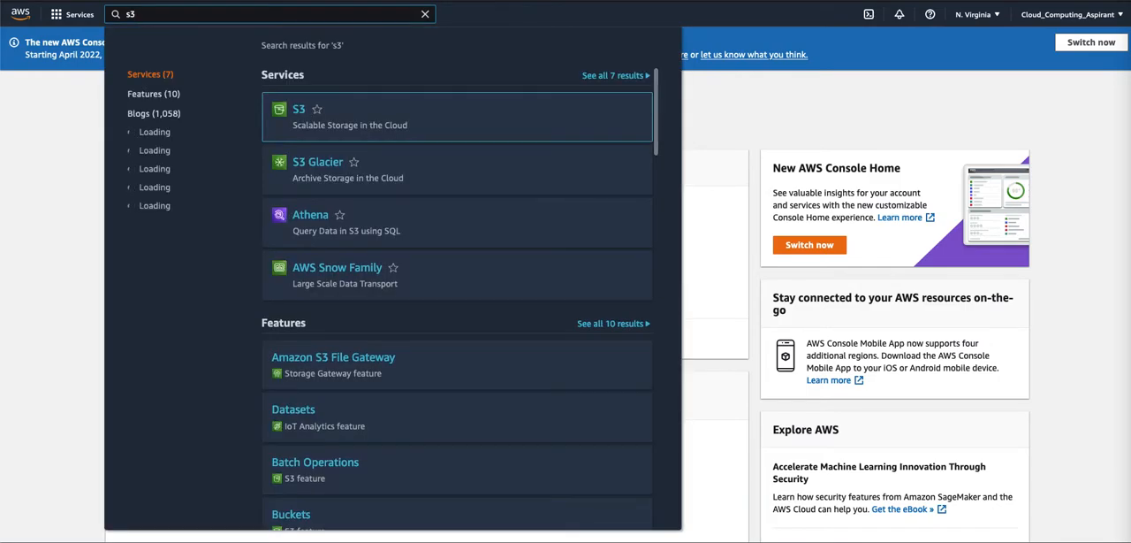
{"action": "left_click", "coordinate": [301, 111]}
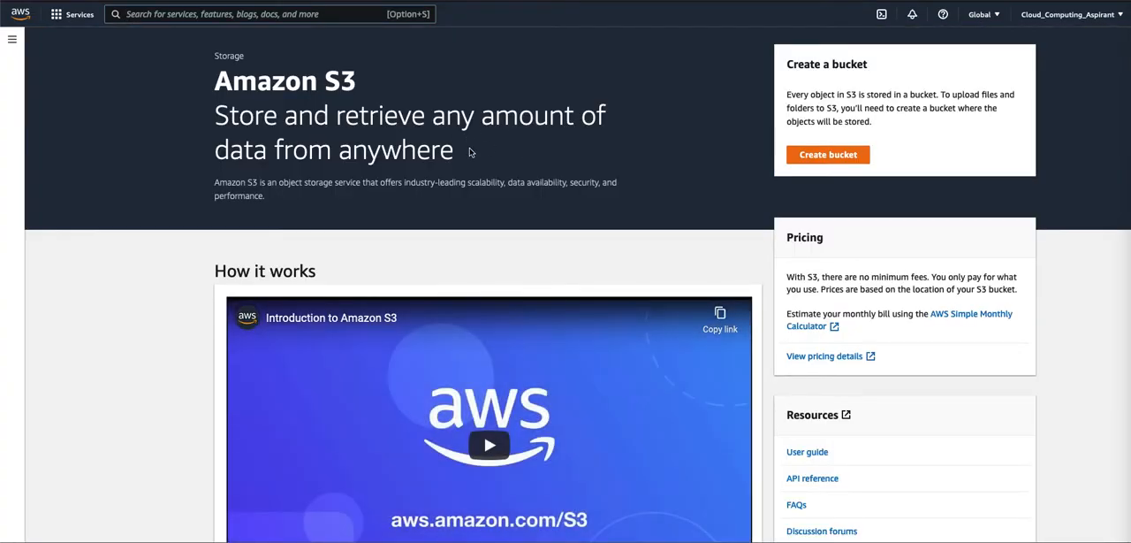
{"action": "left_click", "coordinate": [835, 159]}
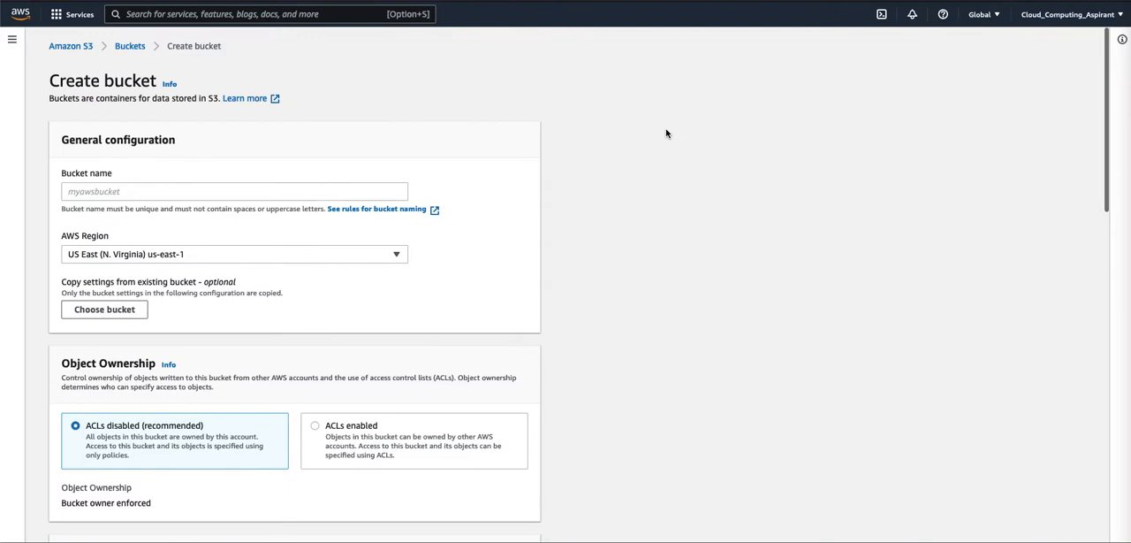
- Review the sections of the bucket creation form and the rule for bucket names
{"action": "scroll", "coordinate": [379, 152], "scroll_direction": "down", "scroll_amount": 1}
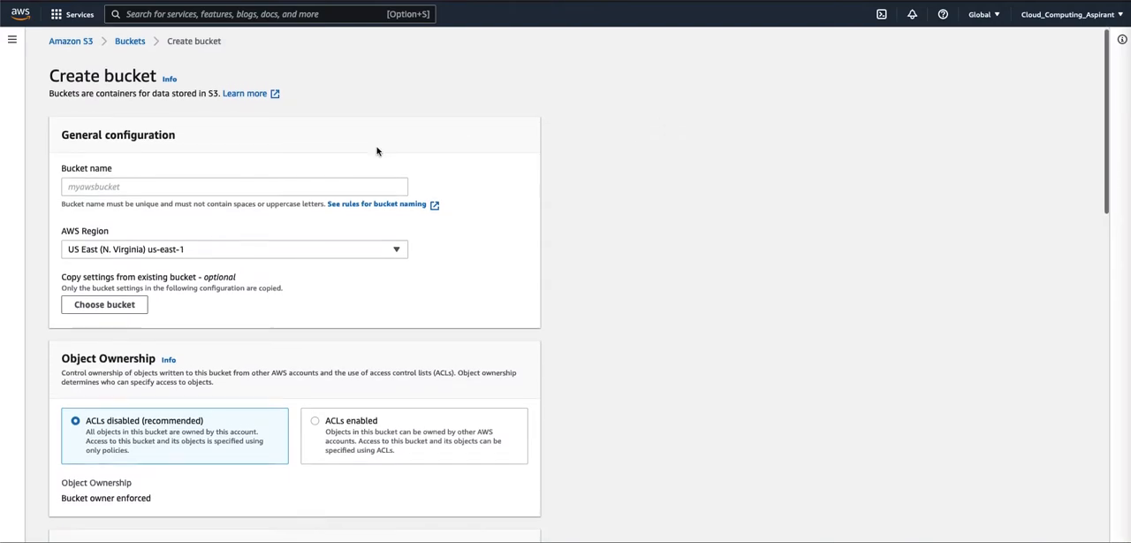
{"action": "scroll", "coordinate": [403, 319], "scroll_direction": "down", "scroll_amount": 5}
{"action": "scroll", "coordinate": [403, 319], "scroll_direction": "down", "scroll_amount": 15}
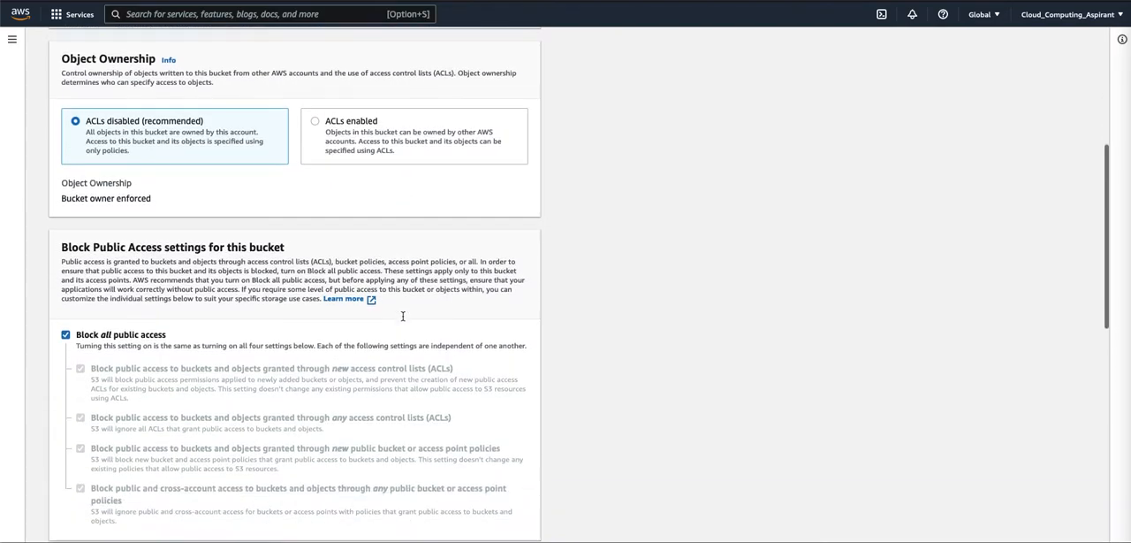
{"action": "scroll", "coordinate": [403, 316], "scroll_direction": "up", "scroll_amount": 15}
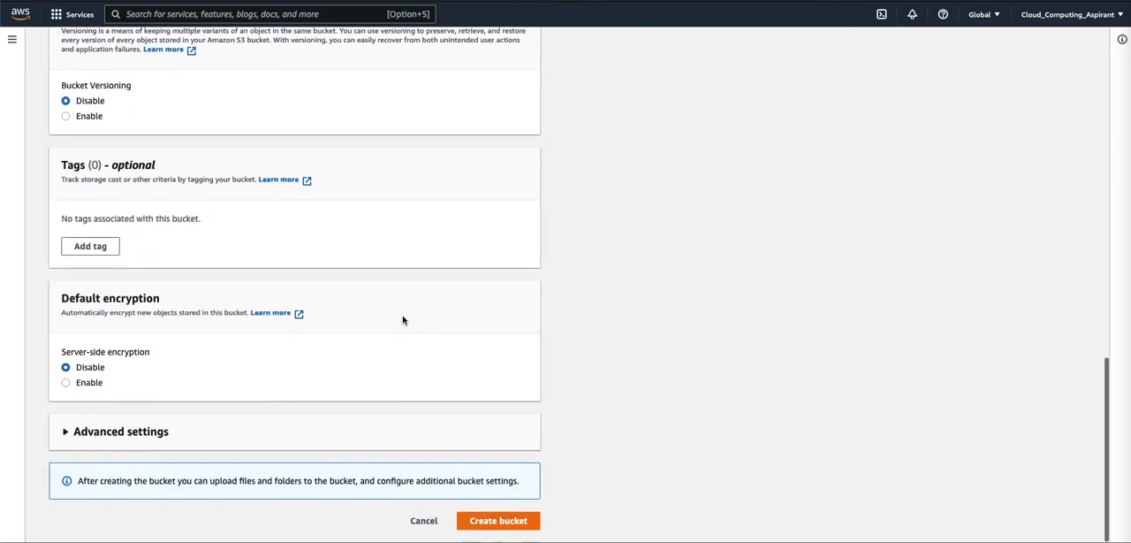
{"action": "scroll", "coordinate": [413, 267], "scroll_direction": "up", "scroll_amount": 4}
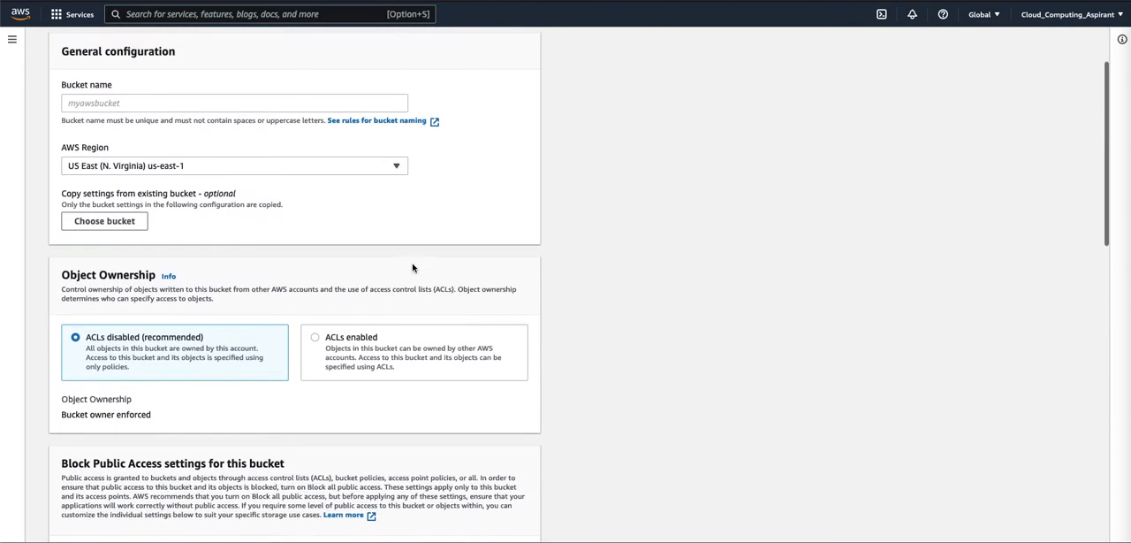
{"action": "left_click_drag", "start_coordinate": [62, 210], "coordinate": [168, 207]}
{"action": "left_click", "coordinate": [187, 207]}
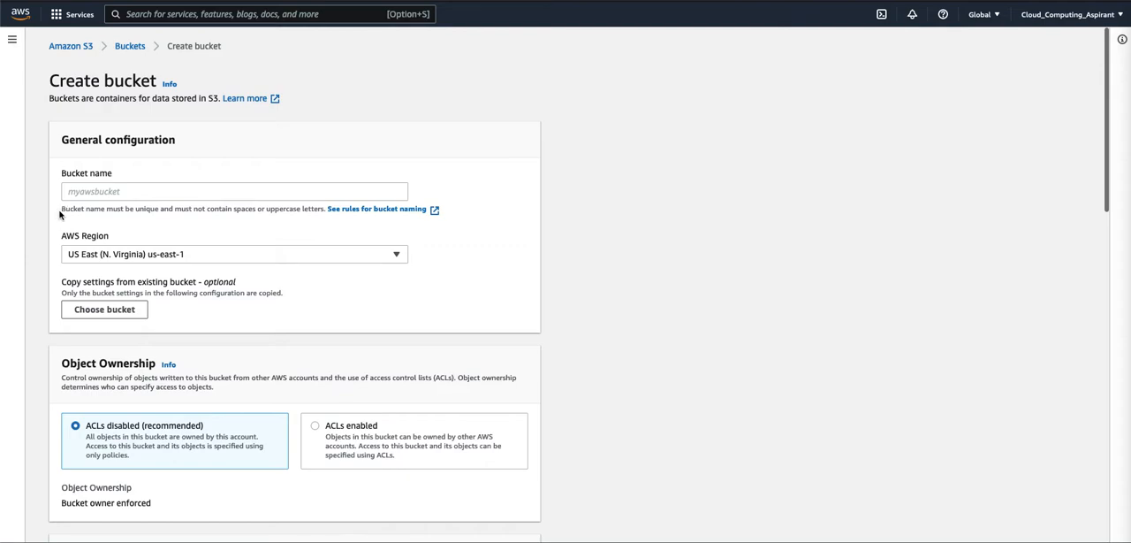
- Enter CloudAspirant as the bucket name
{"action": "left_click", "coordinate": [241, 191]}
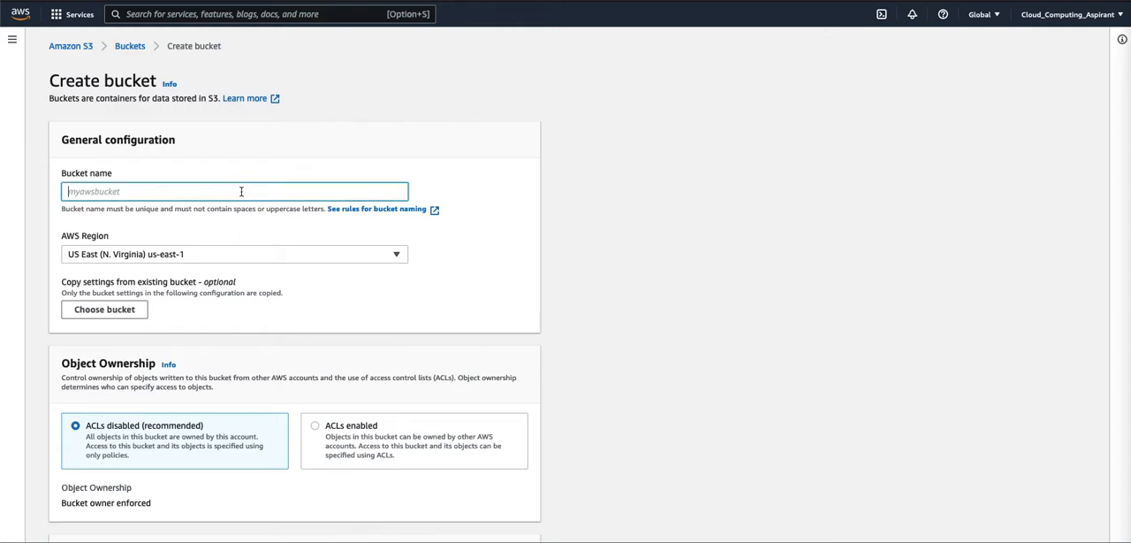
{"action": "type", "text": "CloudAspirant"}
- Check which existing buckets are available to copy settings from, and leave without choosing one
{"action": "scroll", "coordinate": [298, 270], "scroll_direction": "down", "scroll_amount": 1}
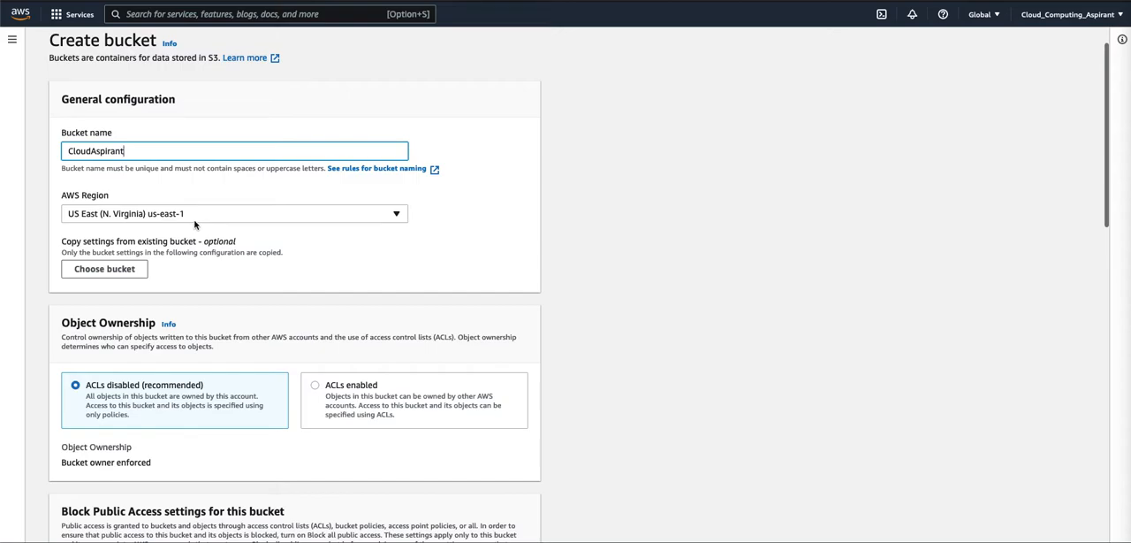
{"action": "scroll", "coordinate": [322, 262], "scroll_direction": "down", "scroll_amount": 5}
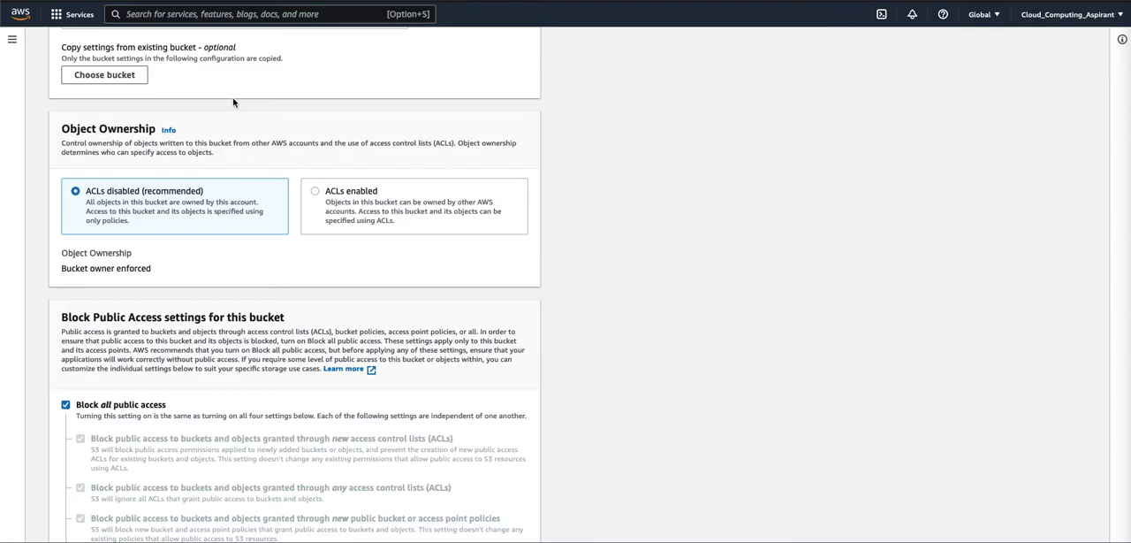
{"action": "left_click", "coordinate": [122, 80]}
{"action": "left_click", "coordinate": [272, 276]}
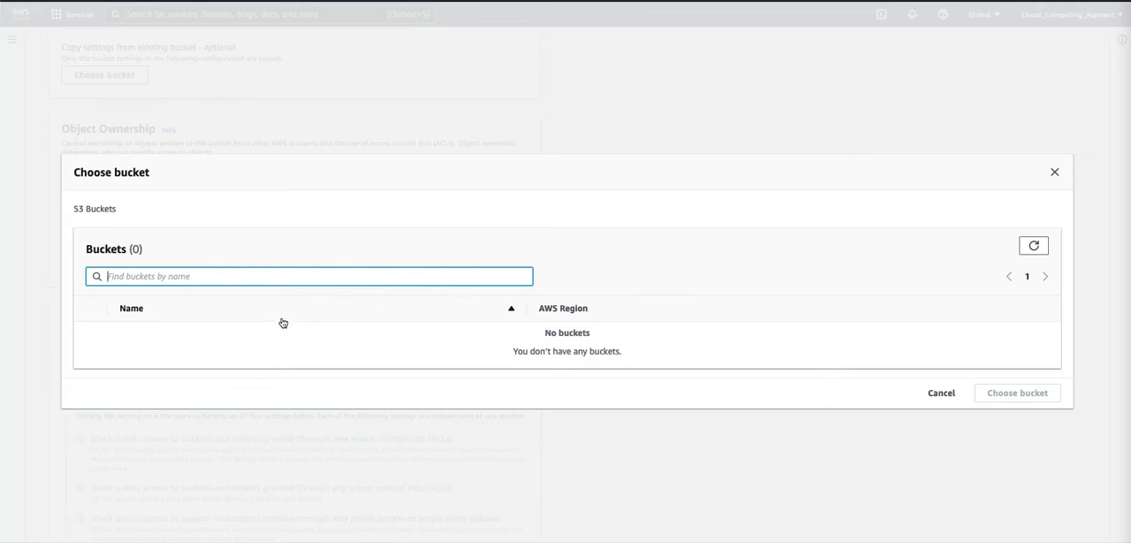
{"action": "left_click_drag", "start_coordinate": [546, 332], "coordinate": [601, 335]}
{"action": "left_click", "coordinate": [941, 392]}
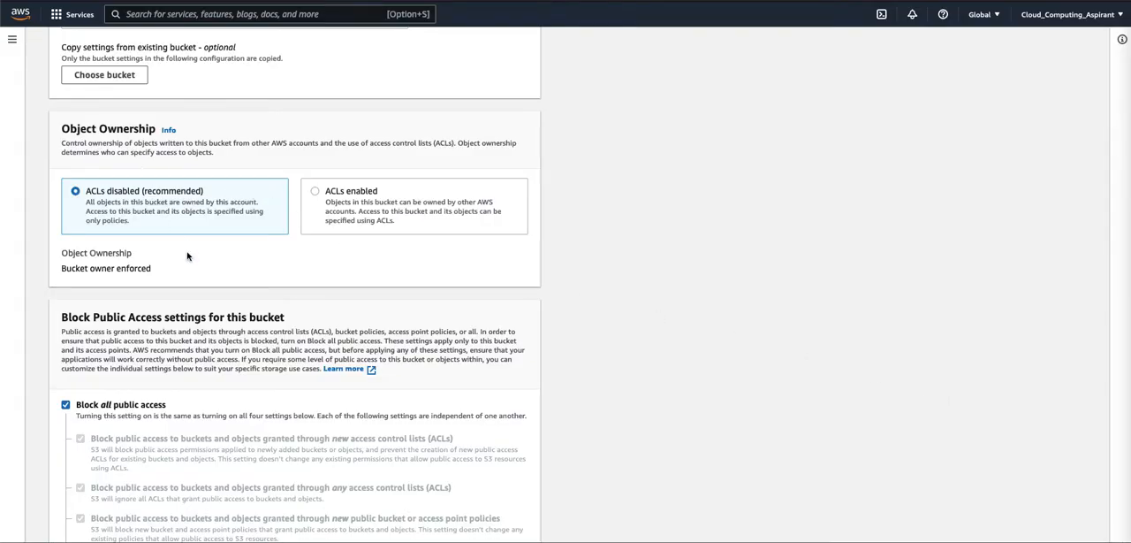
- Review the Object Ownership, Block Public Access, Bucket Versioning, Tags and Default encryption settings of the new bucket
{"action": "scroll", "coordinate": [190, 252], "scroll_direction": "down", "scroll_amount": 1}
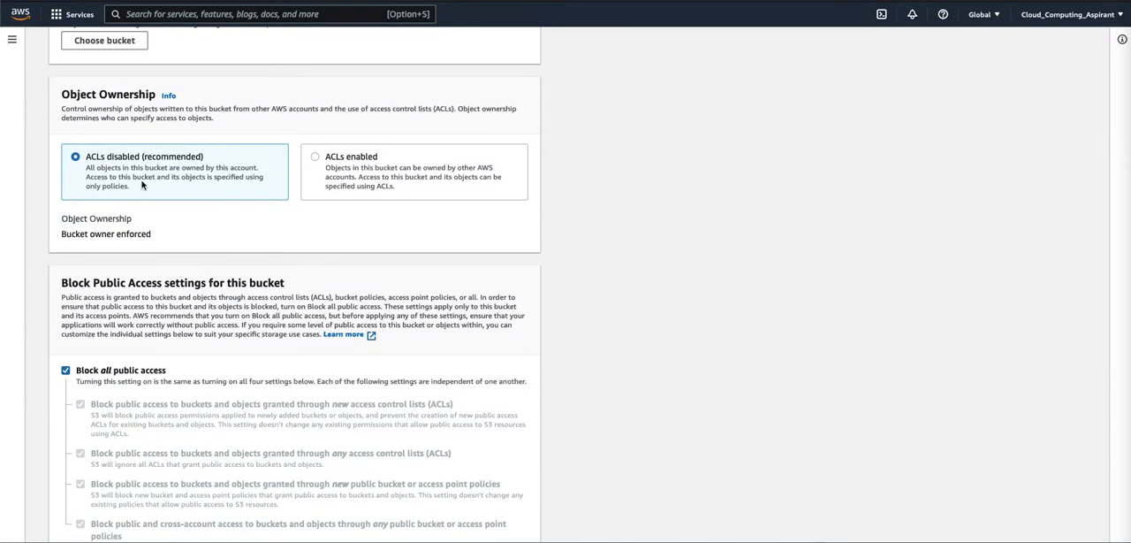
{"action": "scroll", "coordinate": [203, 274], "scroll_direction": "down", "scroll_amount": 3}
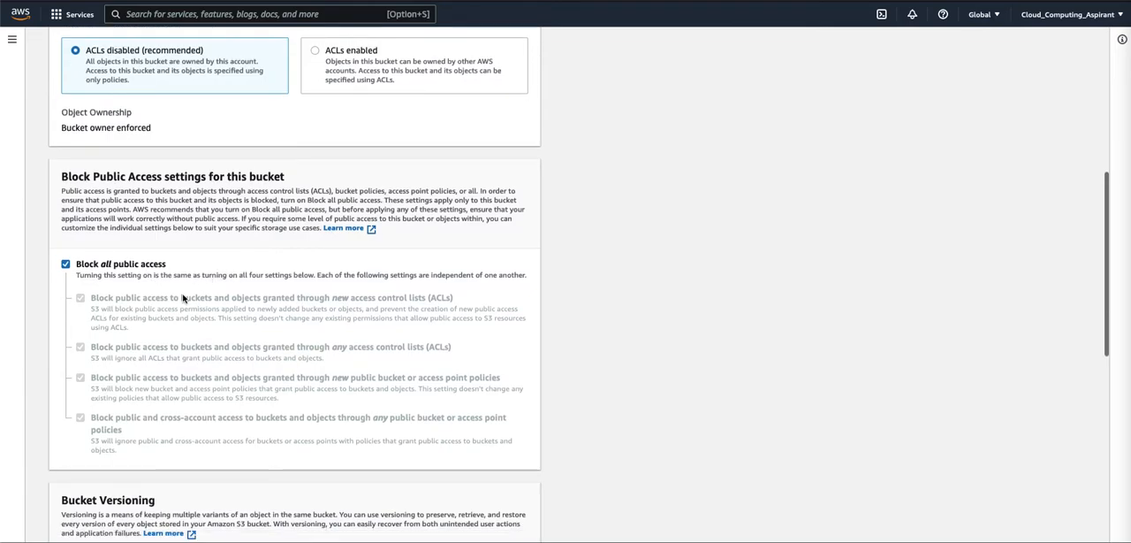
{"action": "scroll", "coordinate": [184, 300], "scroll_direction": "down", "scroll_amount": 2}
{"action": "scroll", "coordinate": [209, 363], "scroll_direction": "down", "scroll_amount": 6}
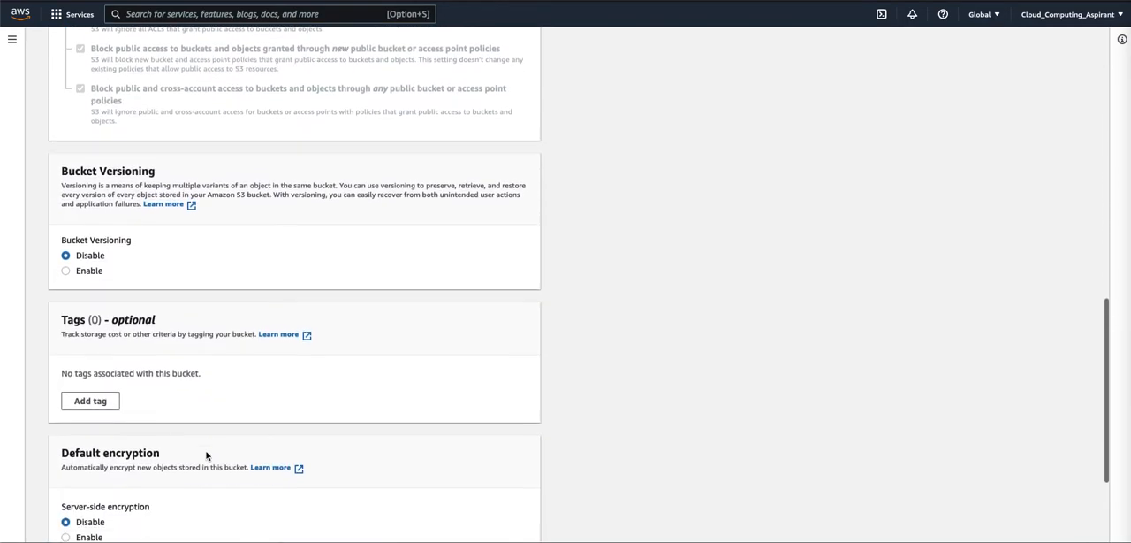
{"action": "scroll", "coordinate": [198, 463], "scroll_direction": "down", "scroll_amount": 3}
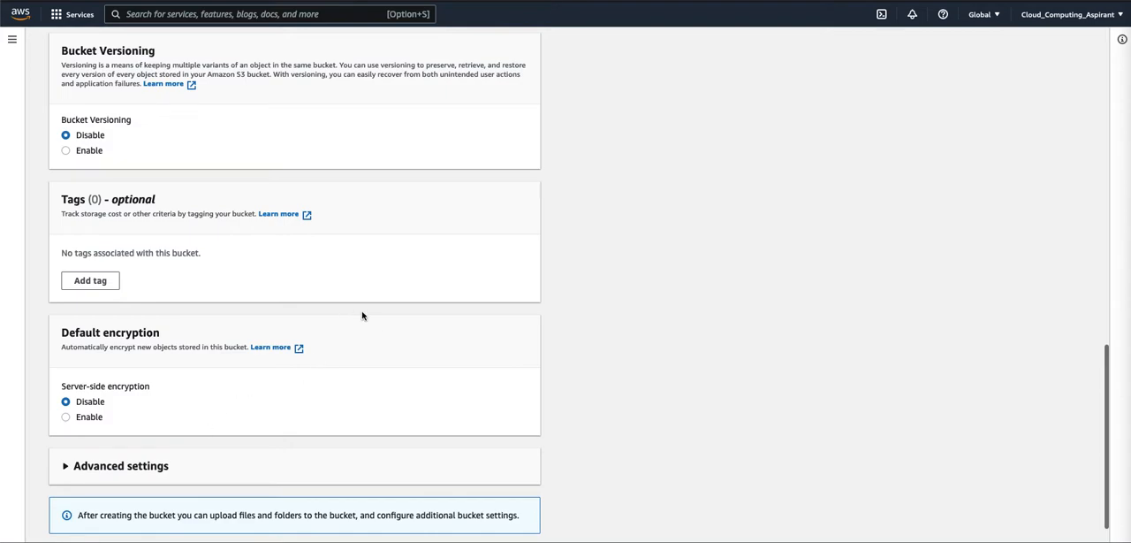
{"action": "scroll", "coordinate": [380, 347], "scroll_direction": "down", "scroll_amount": 1}
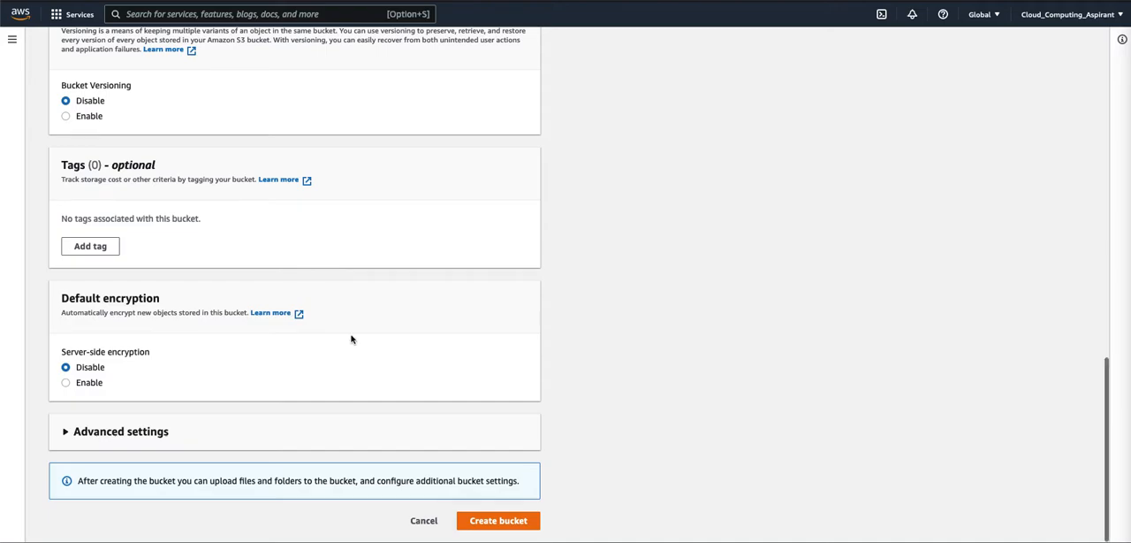
{"action": "scroll", "coordinate": [351, 337], "scroll_direction": "up", "scroll_amount": 2}
{"action": "scroll", "coordinate": [342, 367], "scroll_direction": "down", "scroll_amount": 2}
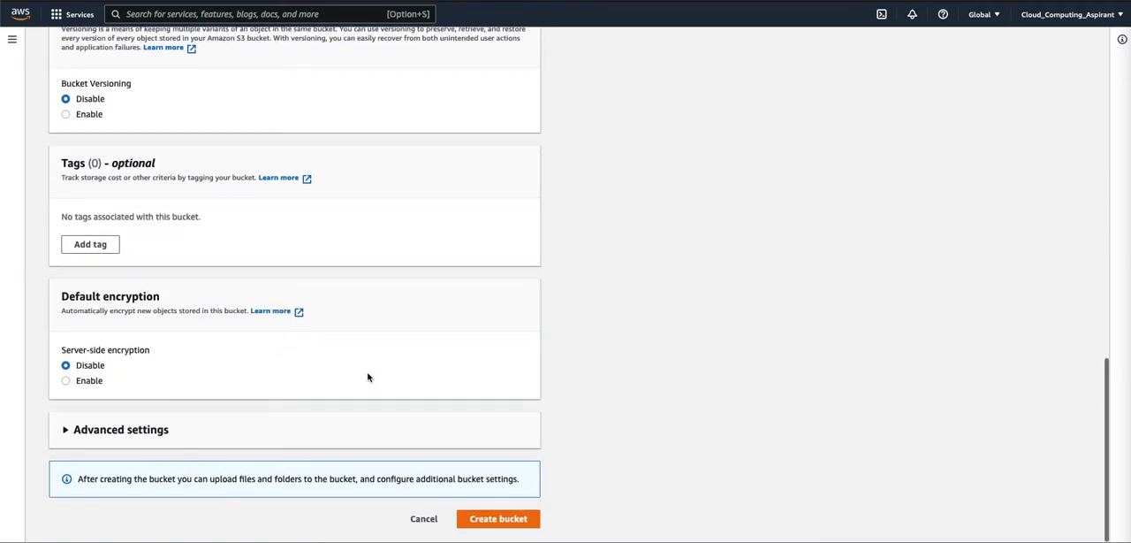
- Expand the advanced settings to view Object Lock and try to create the bucket
{"action": "left_click", "coordinate": [154, 432]}
{"action": "scroll", "coordinate": [275, 444], "scroll_direction": "down", "scroll_amount": 4}
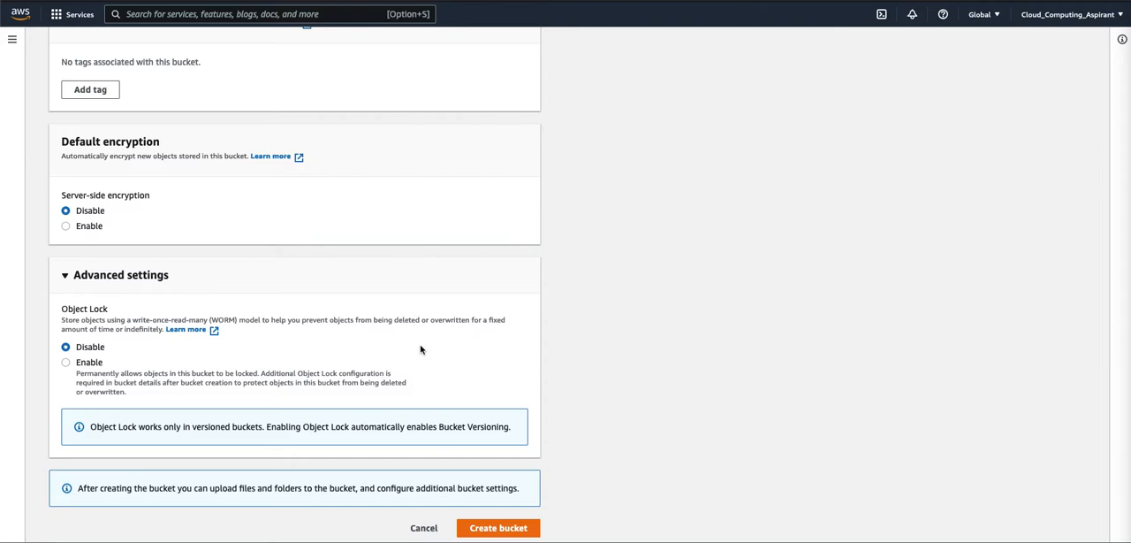
{"action": "scroll", "coordinate": [421, 349], "scroll_direction": "down", "scroll_amount": 1}
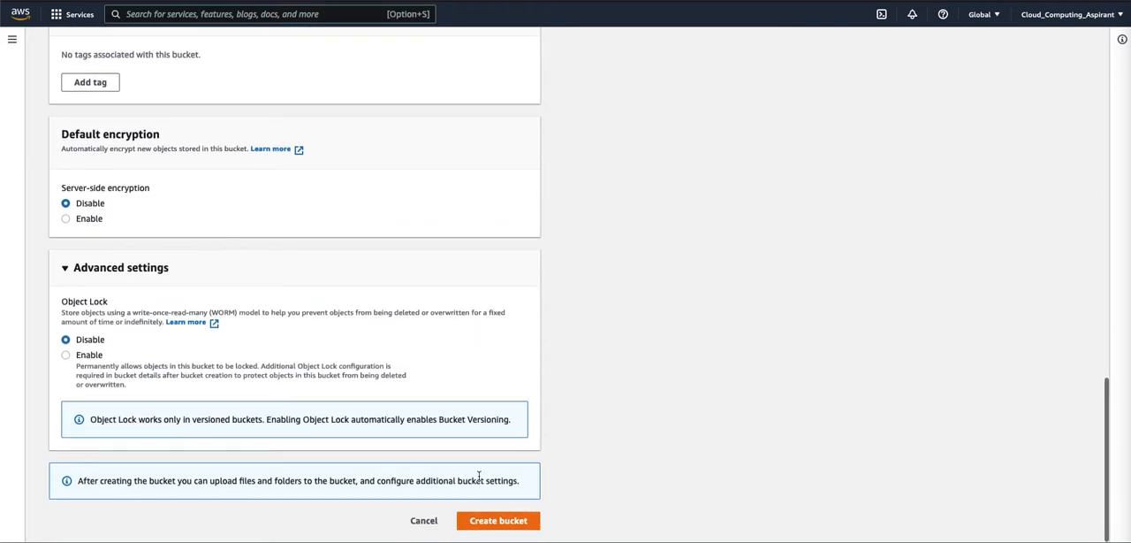
{"action": "left_click", "coordinate": [497, 522]}
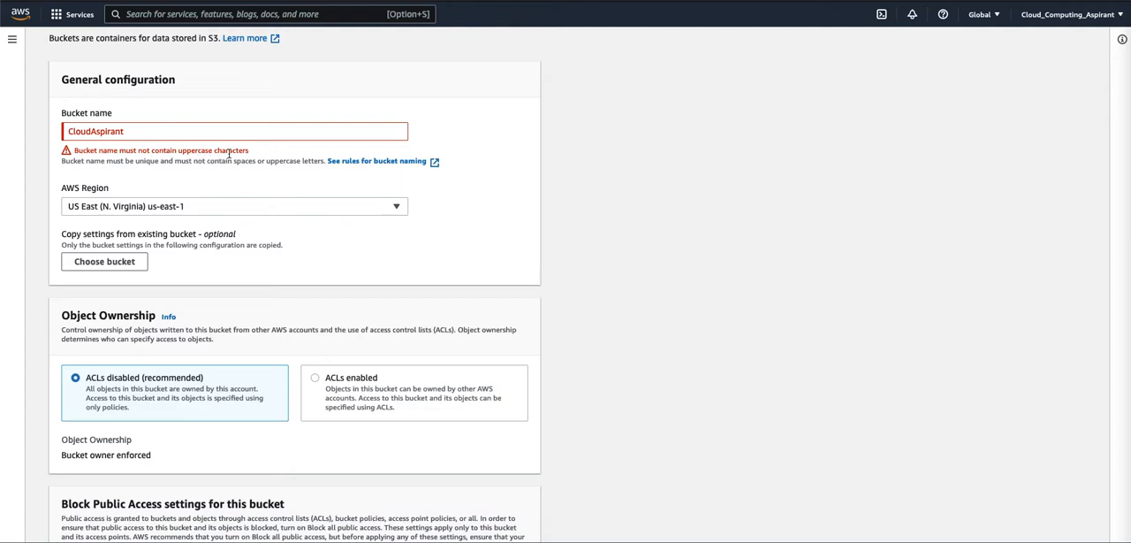
- Change the bucket name to cloudaspirant01 and create the bucket with the default settings
{"action": "left_click", "coordinate": [94, 132]}
{"action": "key", "text": "Delete"}
{"action": "type", "text": "a"}
{"action": "left_click", "coordinate": [74, 132]}
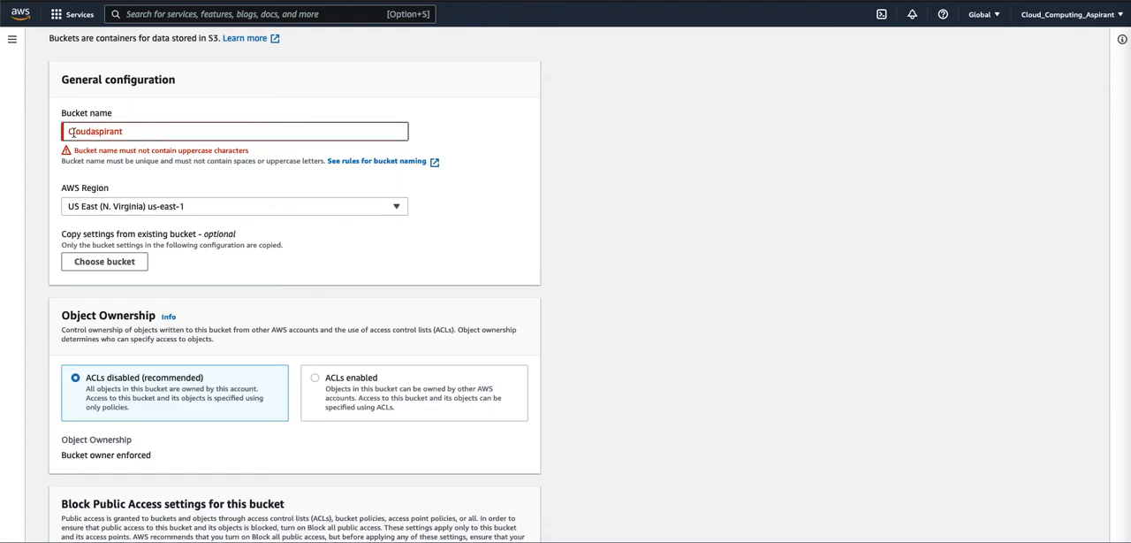
{"action": "key", "text": "BackSpace"}
{"action": "type", "text": "c"}
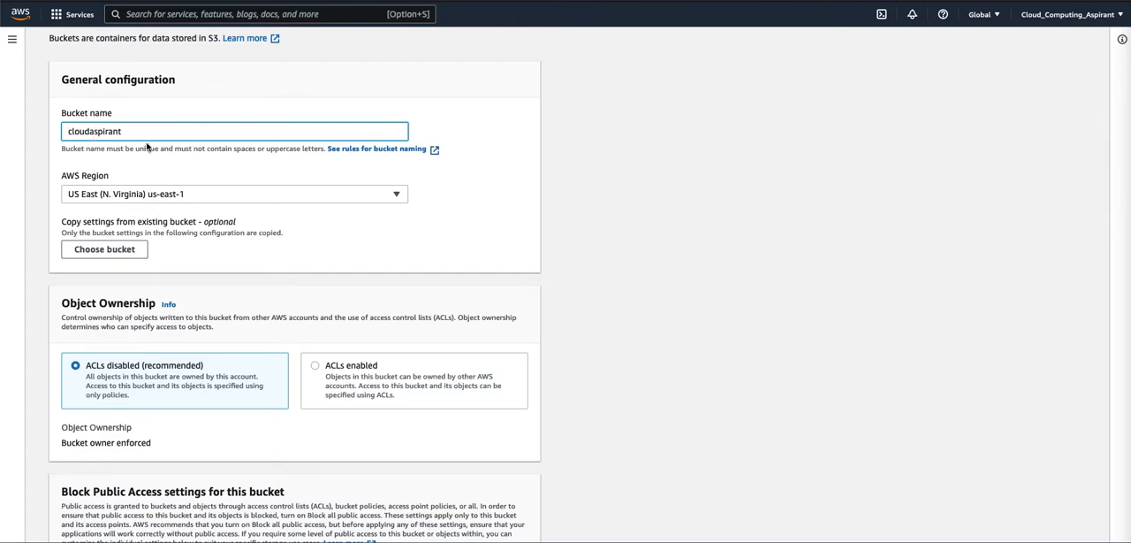
{"action": "left_click", "coordinate": [207, 129]}
{"action": "type", "text": "01"}
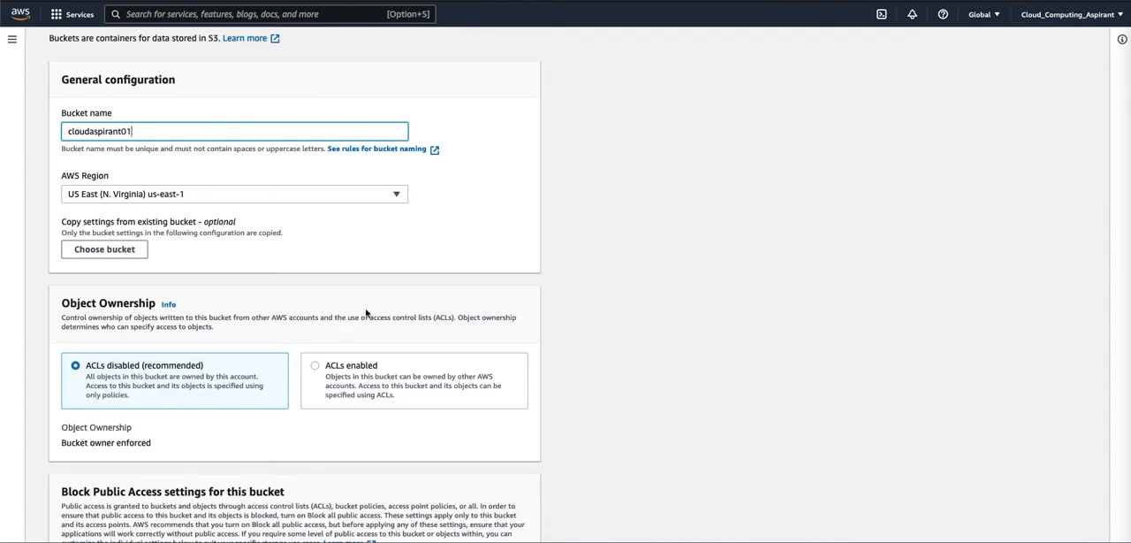
{"action": "scroll", "coordinate": [469, 333], "scroll_direction": "down", "scroll_amount": 15}
{"action": "left_click", "coordinate": [499, 519]}
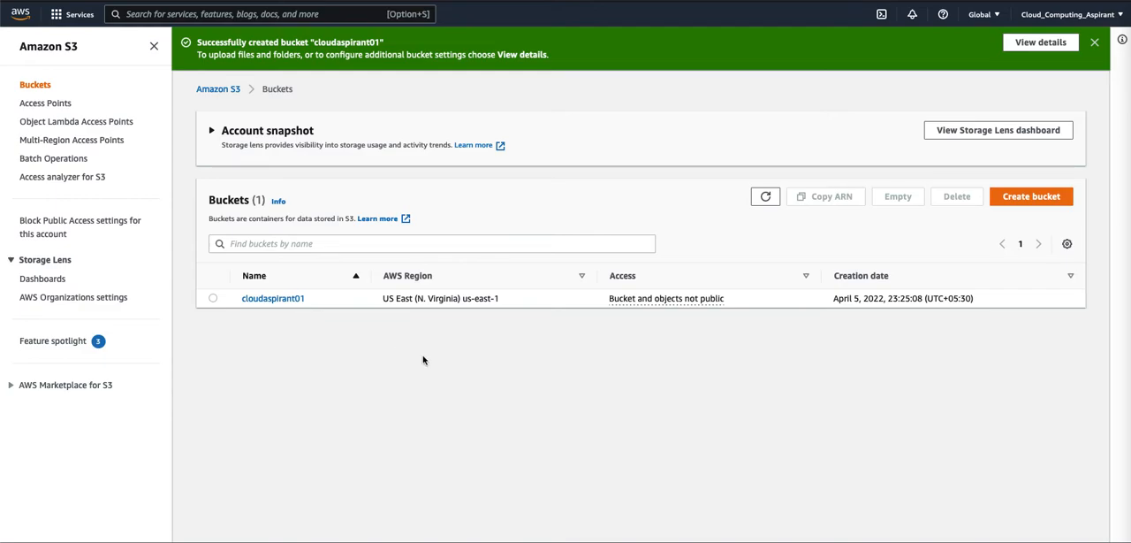
- Switch to the desktop with the terminal and Google page, and search Google for "s3 create bucket cli"
{"action": "key", "text": "ctrl+Left"}
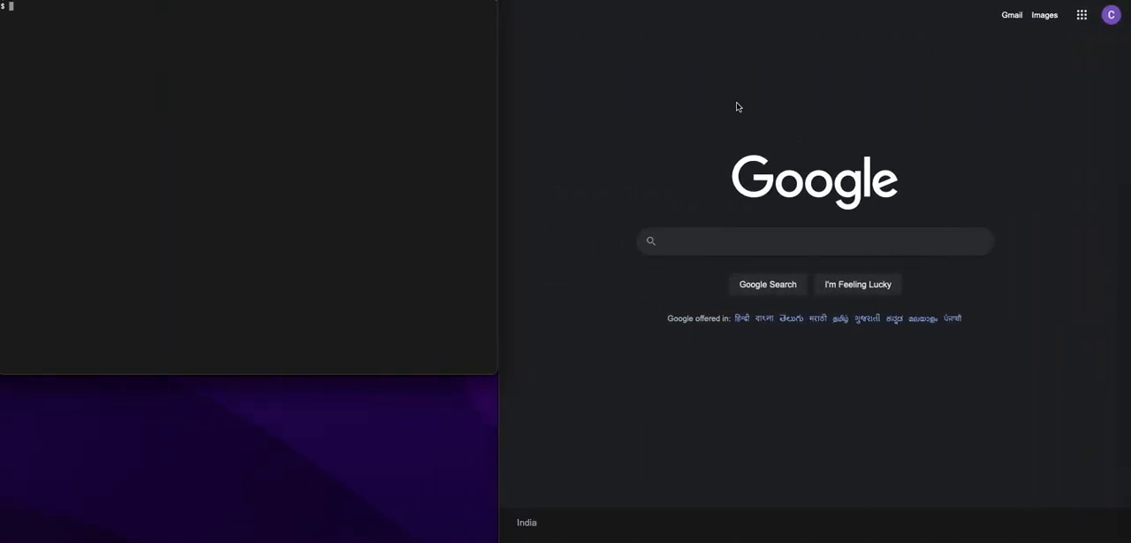
{"action": "left_click", "coordinate": [715, 239]}
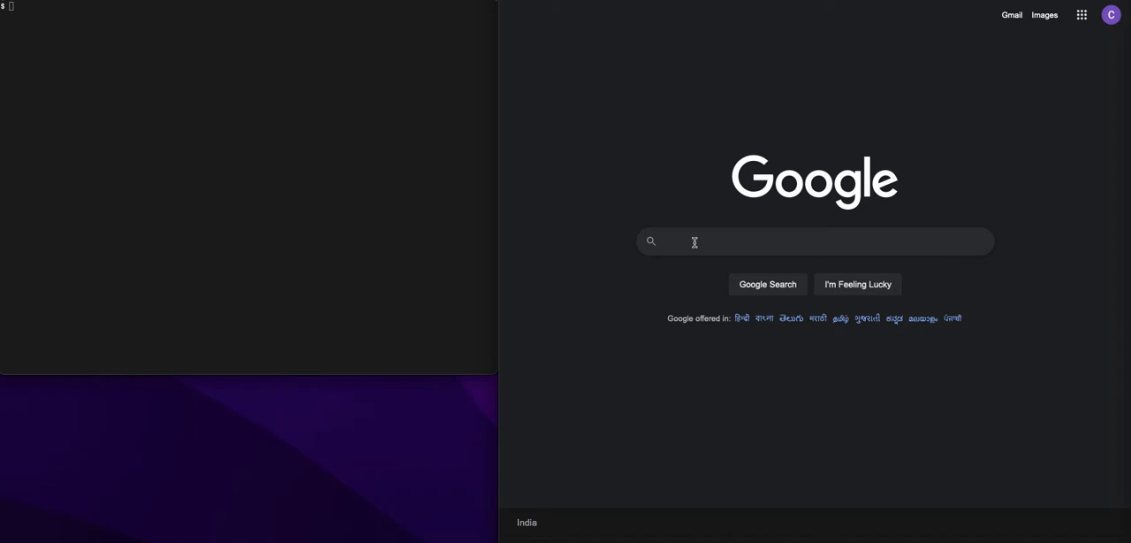
{"action": "type", "text": "s3 create bucket cli"}
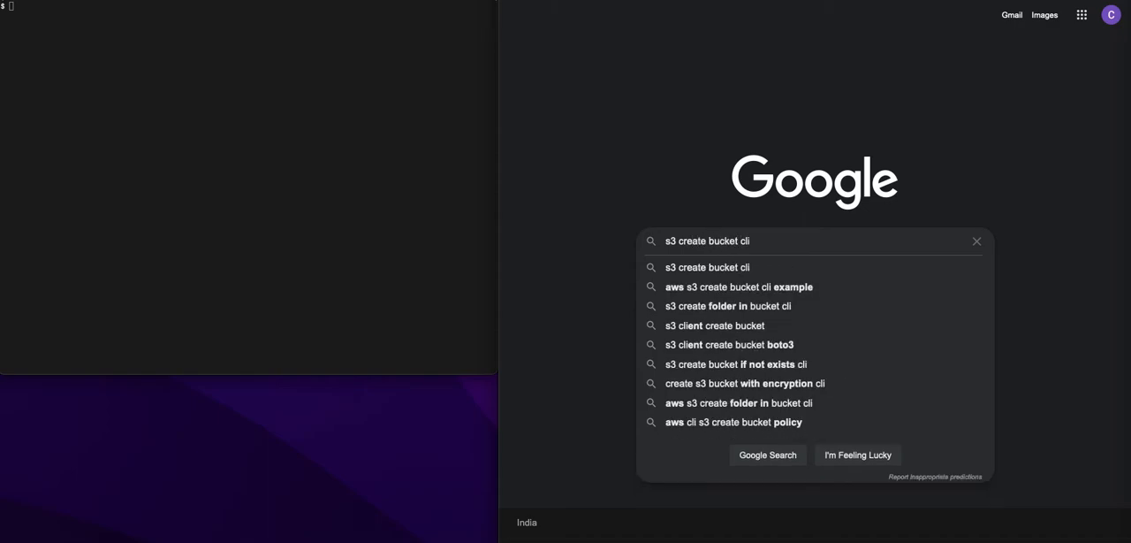
{"action": "key", "text": "Return"}
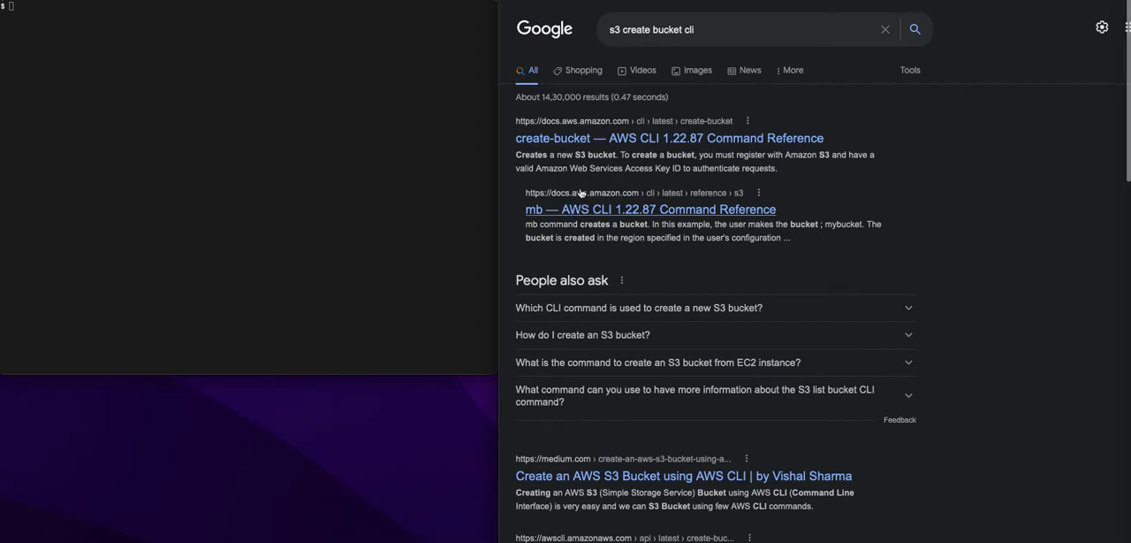
- Open the create-bucket and mb AWS CLI reference results in new tabs and view the mb page's examples
{"action": "right_click", "coordinate": [574, 143]}
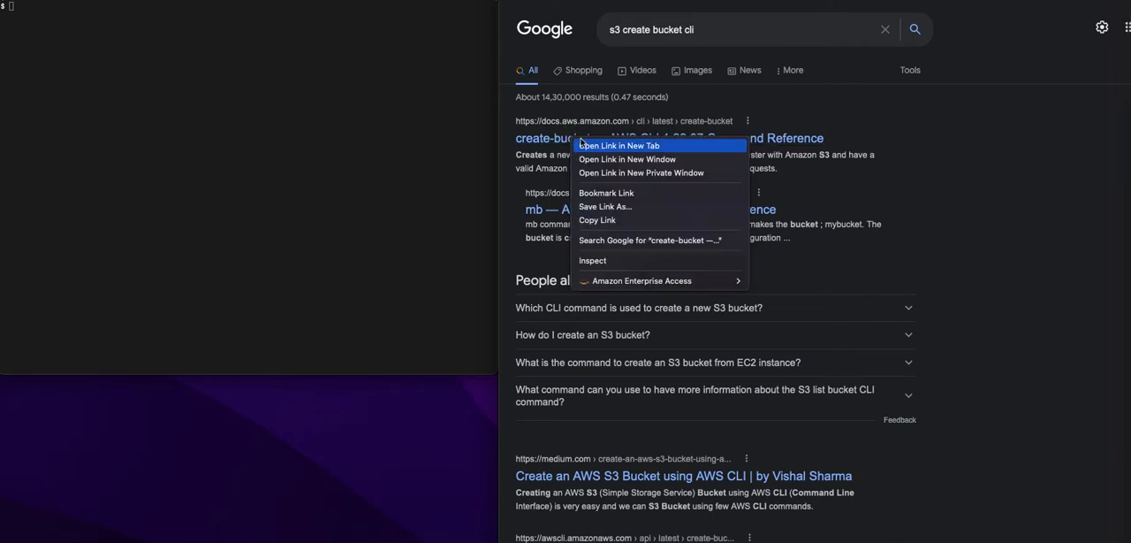
{"action": "left_click", "coordinate": [583, 145]}
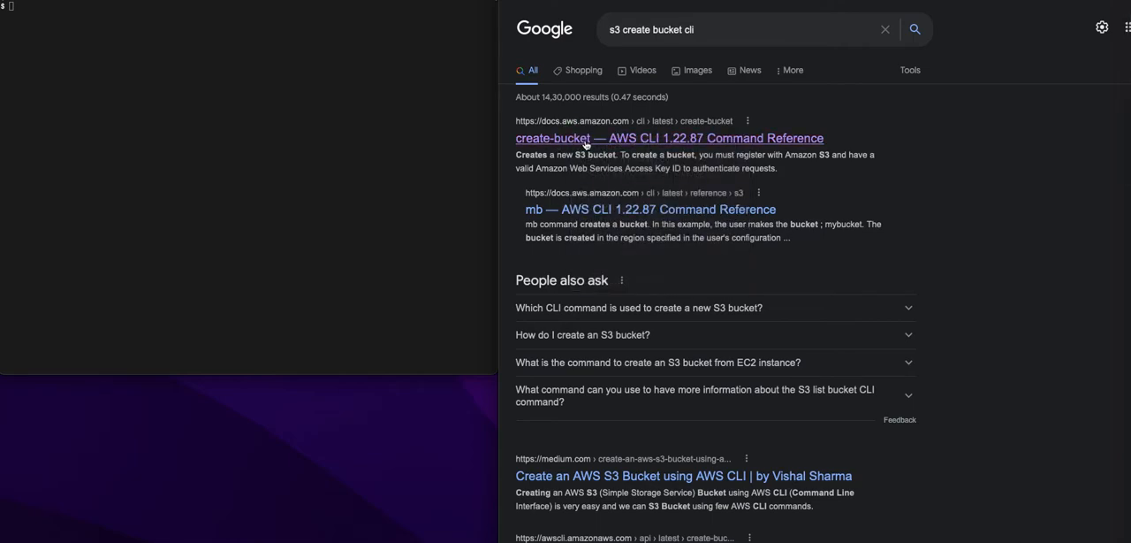
{"action": "right_click", "coordinate": [598, 217]}
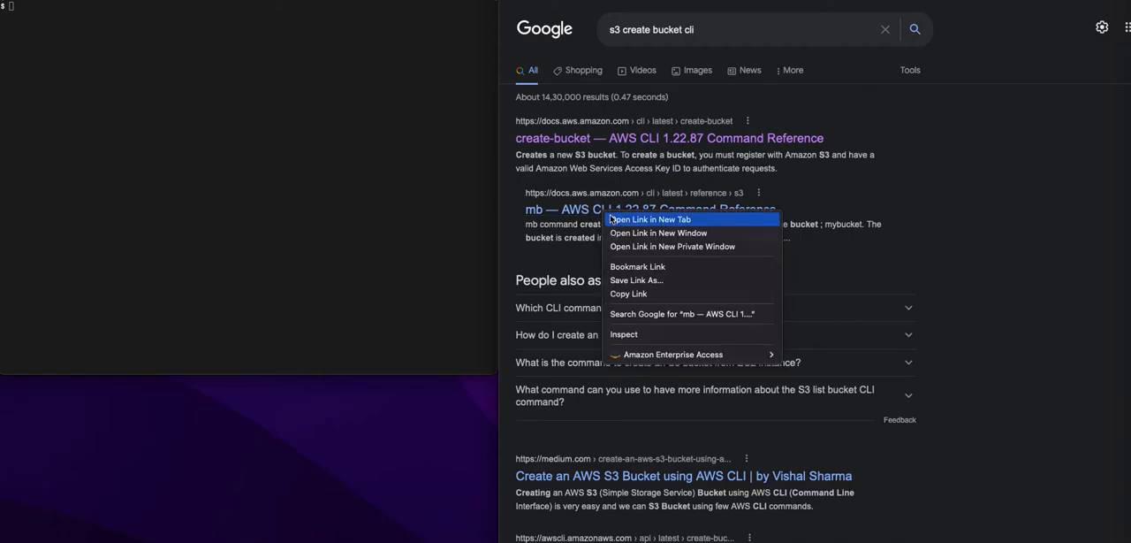
{"action": "left_click", "coordinate": [623, 219]}
{"action": "left_click", "coordinate": [886, 1]}
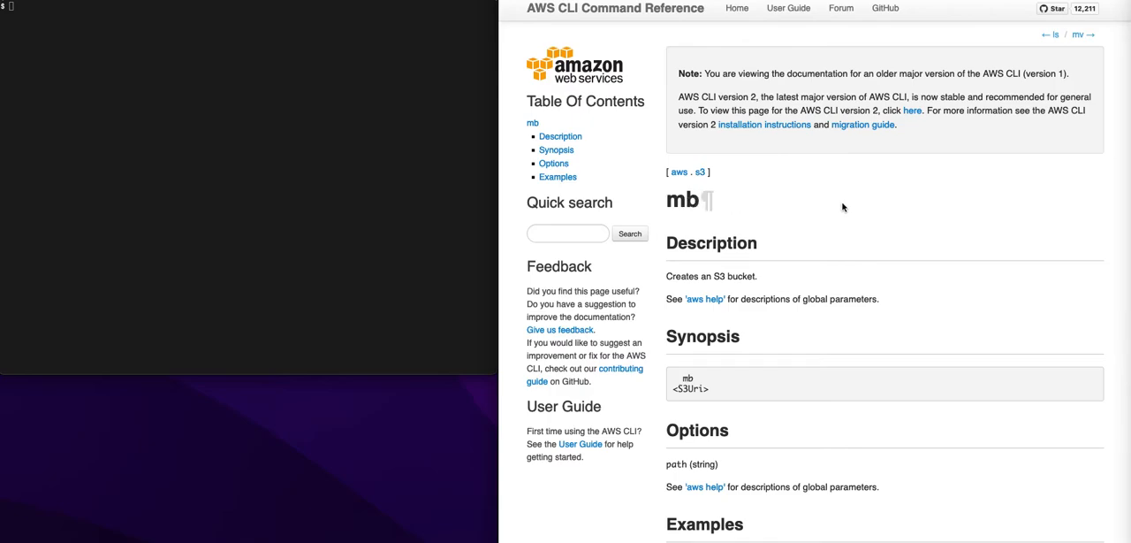
{"action": "scroll", "coordinate": [775, 207], "scroll_direction": "down", "scroll_amount": 3}
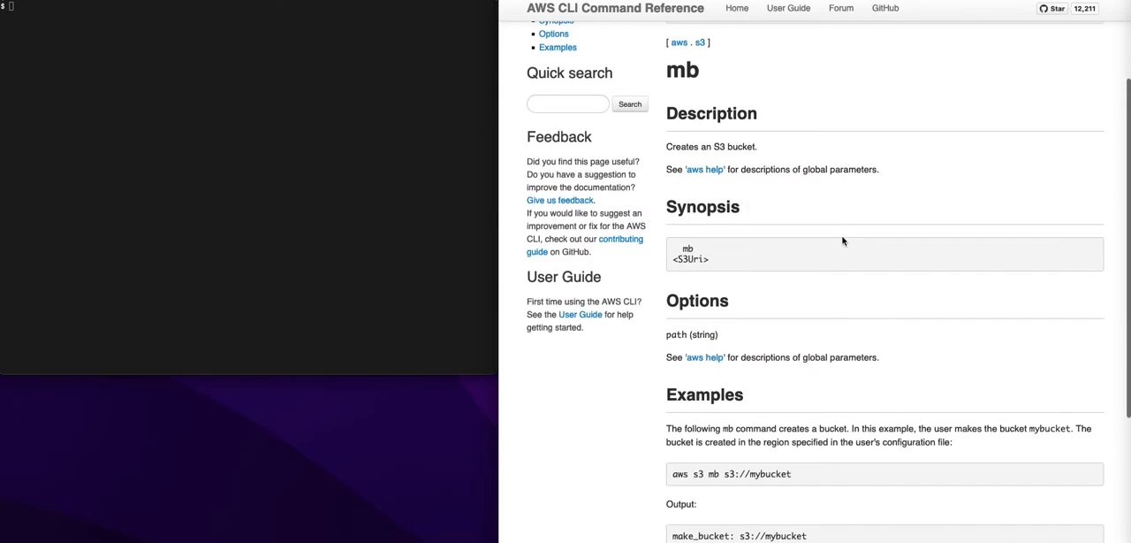
- In the terminal, try to create a bucket by running "aws s3 mb s3://cloudaspirant02 --region us-east-1"
{"action": "scroll", "coordinate": [843, 240], "scroll_direction": "down", "scroll_amount": 5}
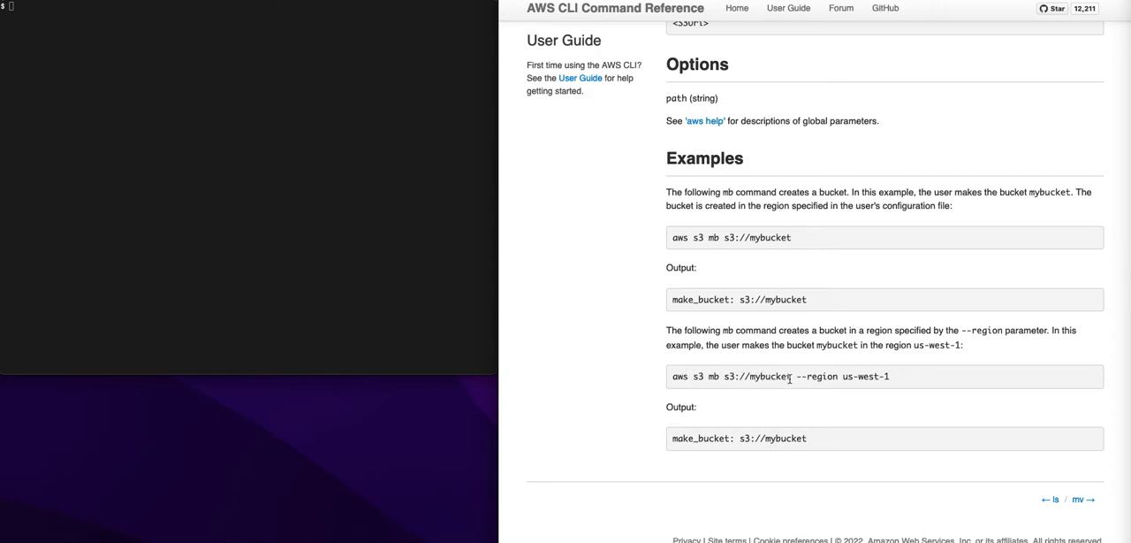
{"action": "left_click", "coordinate": [419, 145]}
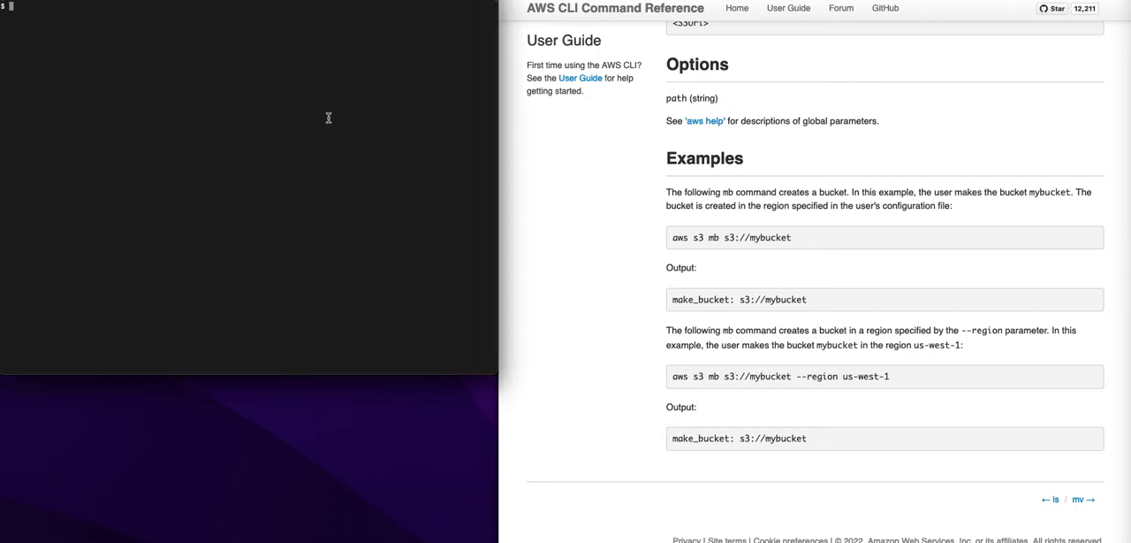
{"action": "key", "text": "Return"}
{"action": "type", "text": "aws s3 "}
{"action": "type", "text": "mb "}
{"action": "type", "text": "s3"}
{"action": "type", "text": "://"}
{"action": "type", "text": "m"}
{"action": "type", "text": "ybucket"}
{"action": "key", "text": "BackSpace"}
{"action": "key", "text": "BackSpace"}
{"action": "key", "text": "BackSpace"}
{"action": "key", "text": "BackSpace"}
{"action": "key", "text": "BackSpace"}
{"action": "key", "text": "BackSpace"}
{"action": "key", "text": "BackSpace"}
{"action": "key", "text": "BackSpace"}
{"action": "key", "text": "BackSpace"}
{"action": "type", "text": "cloudaspr"}
{"action": "key", "text": "BackSpace"}
{"action": "type", "text": "irant"}
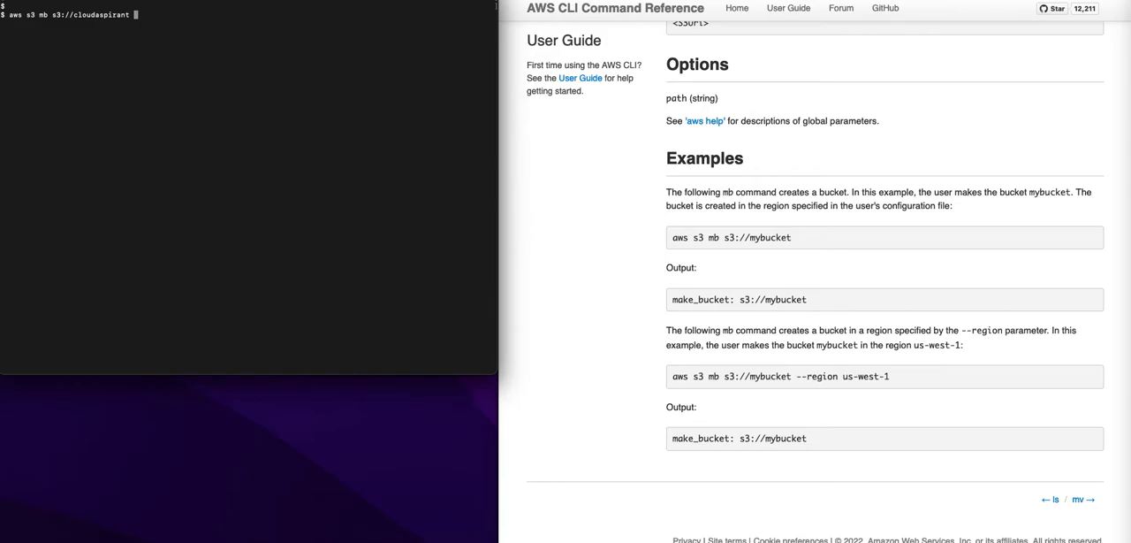
{"action": "key", "text": "BackSpace"}
{"action": "type", "text": "02 --region us-east-1"}
{"action": "key", "text": "Return"}
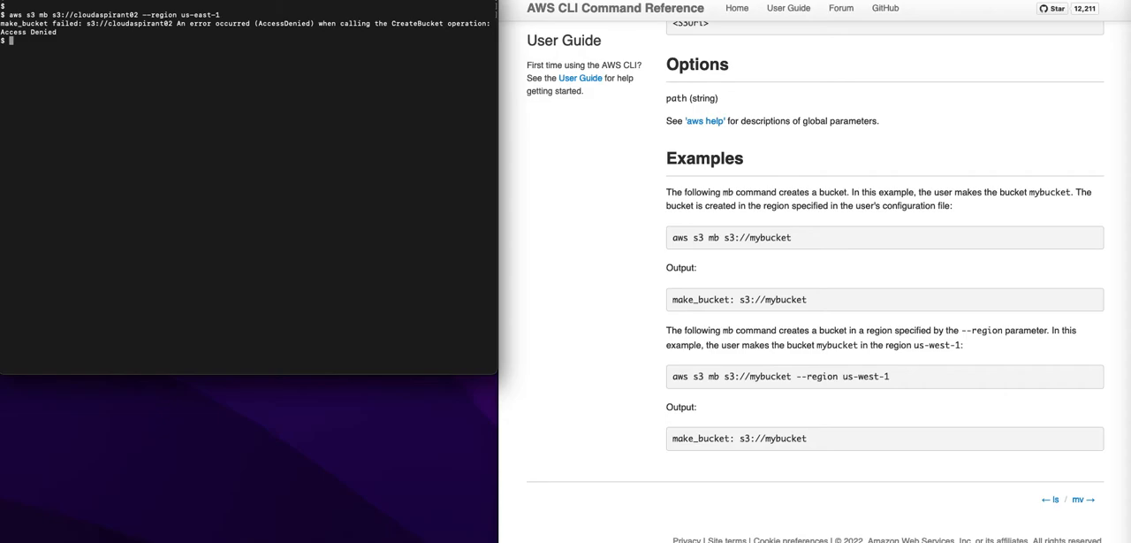
- Rerun the cloudaspirant02 bucket creation command with the --debug option added
{"action": "key", "text": "Return"}
{"action": "key", "text": "Up"}
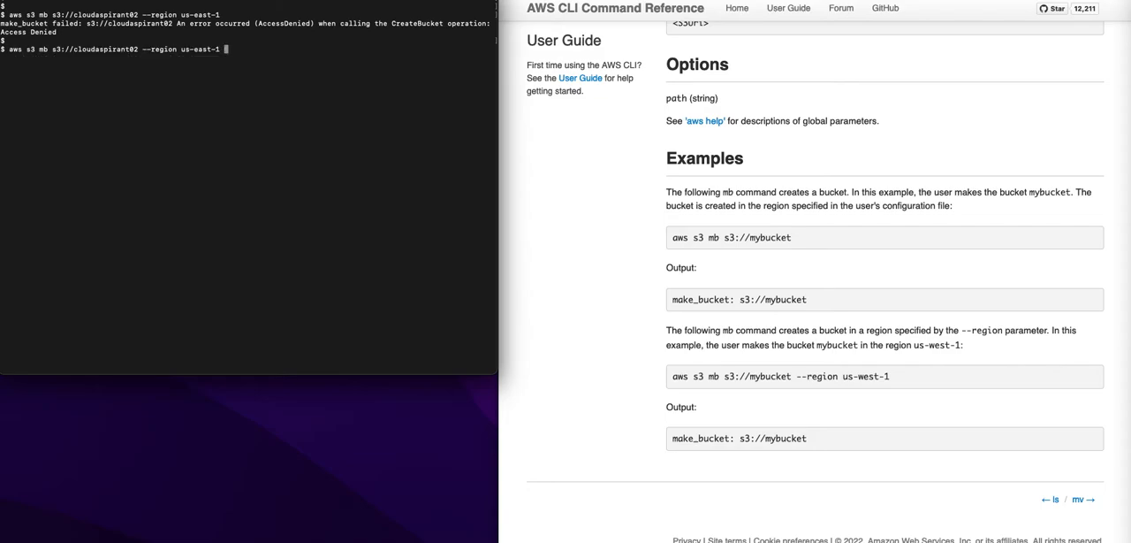
{"action": "type", "text": "--debug"}
{"action": "key", "text": "Return"}
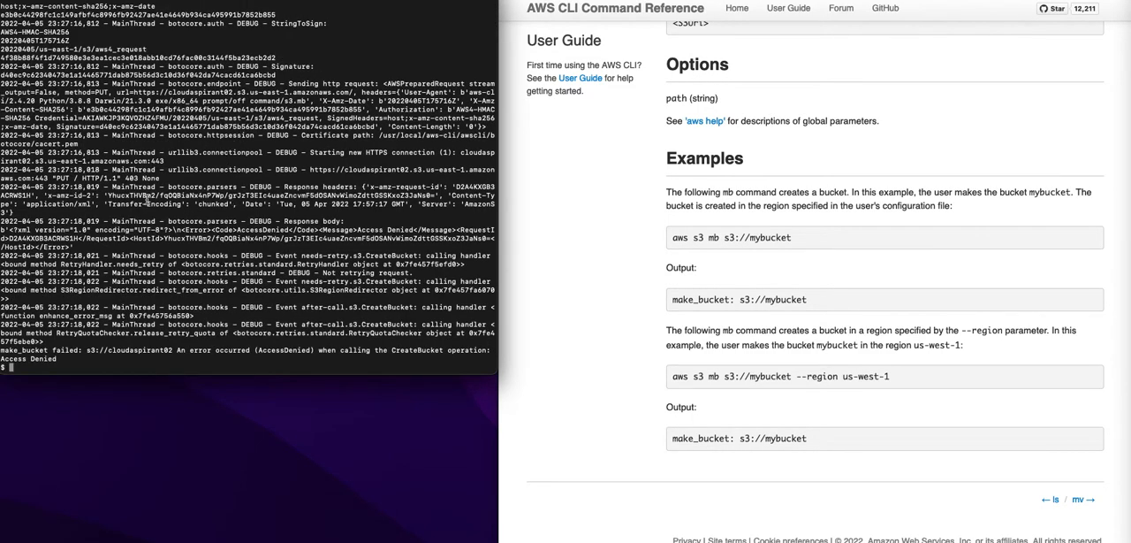
- Examine the debug output from the start of the command through the entries on session setup and credential lookup
{"action": "scroll", "coordinate": [147, 202], "scroll_direction": "up", "scroll_amount": 6}
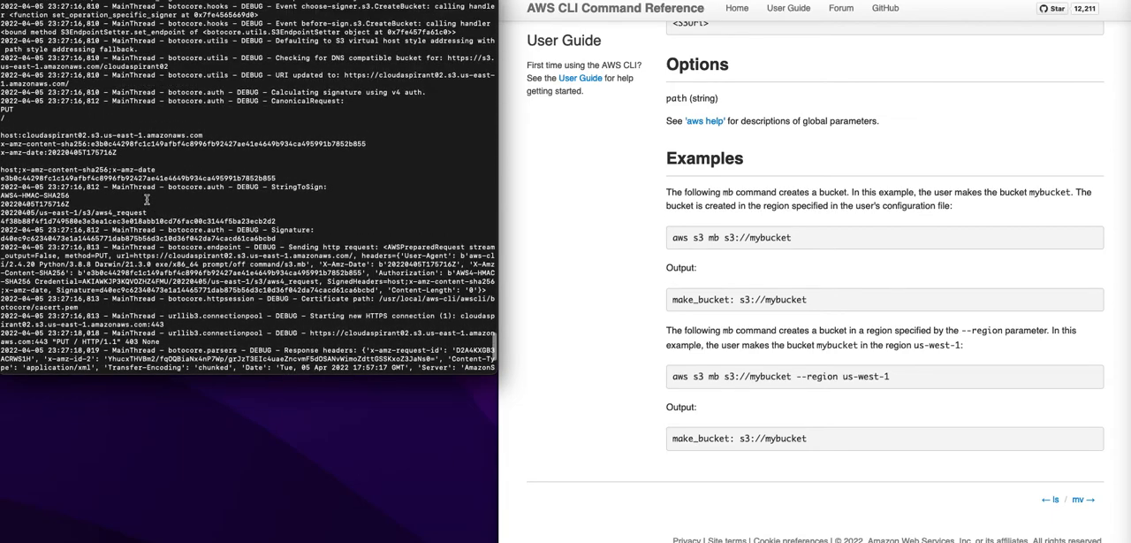
{"action": "scroll", "coordinate": [146, 201], "scroll_direction": "up", "scroll_amount": 10}
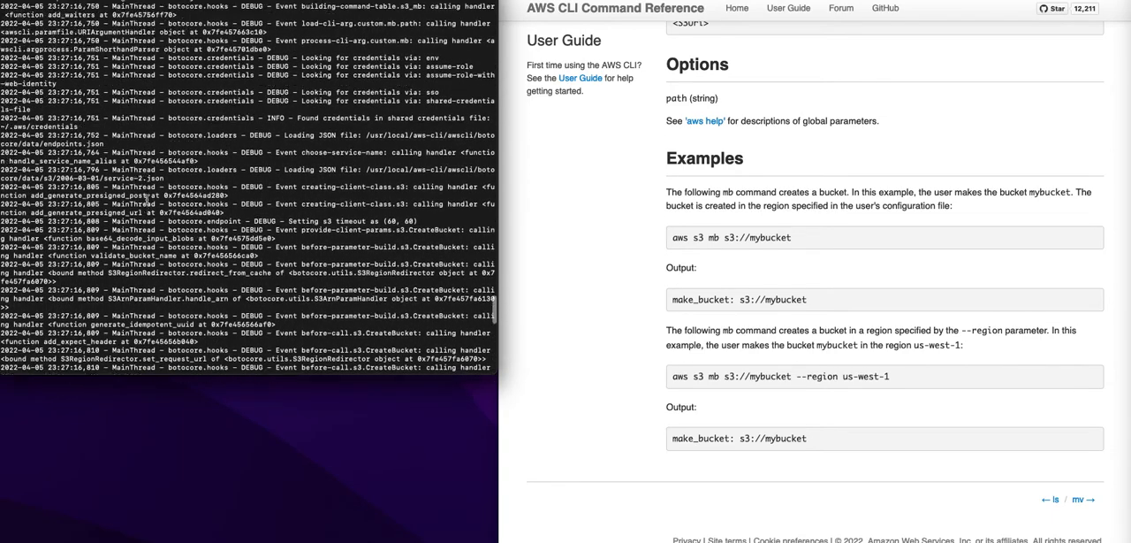
{"action": "scroll", "coordinate": [146, 201], "scroll_direction": "up", "scroll_amount": 4}
{"action": "scroll", "coordinate": [194, 176], "scroll_direction": "up", "scroll_amount": 6}
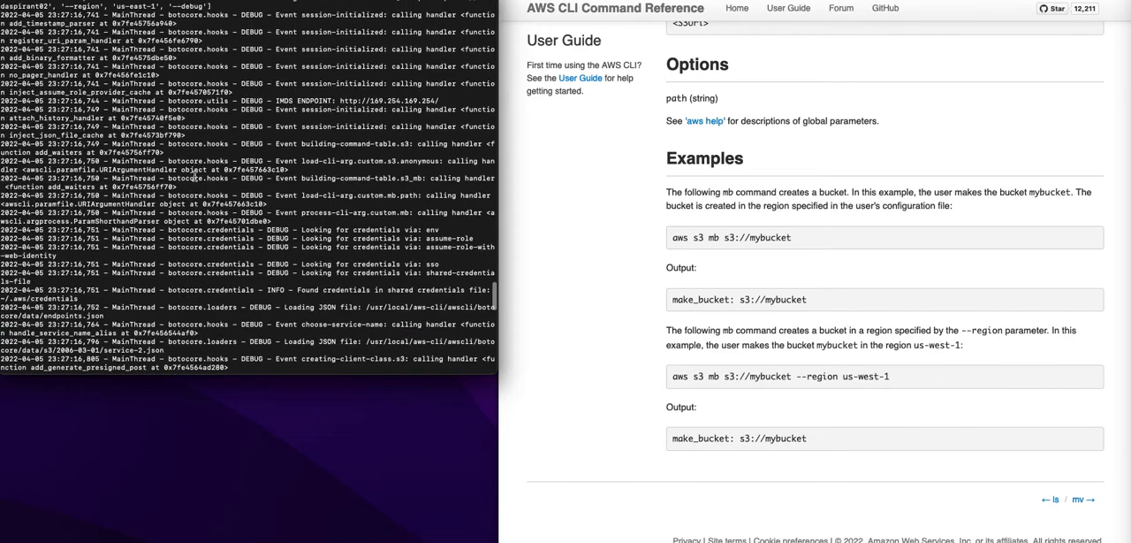
{"action": "scroll", "coordinate": [195, 177], "scroll_direction": "up", "scroll_amount": 6}
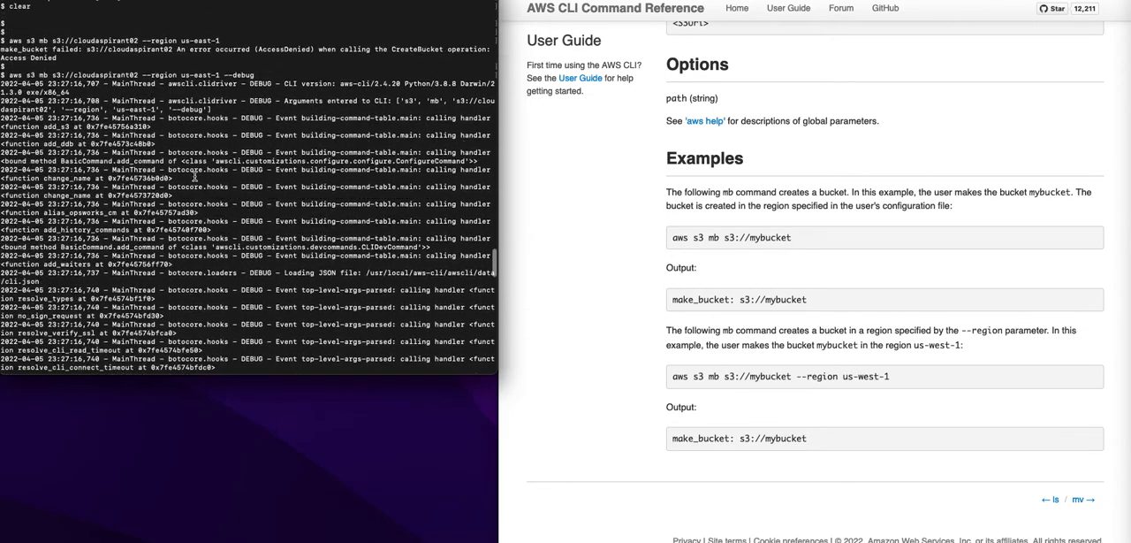
{"action": "scroll", "coordinate": [195, 177], "scroll_direction": "down", "scroll_amount": 5}
{"action": "scroll", "coordinate": [270, 188], "scroll_direction": "down", "scroll_amount": 2}
{"action": "scroll", "coordinate": [292, 194], "scroll_direction": "down", "scroll_amount": 4}
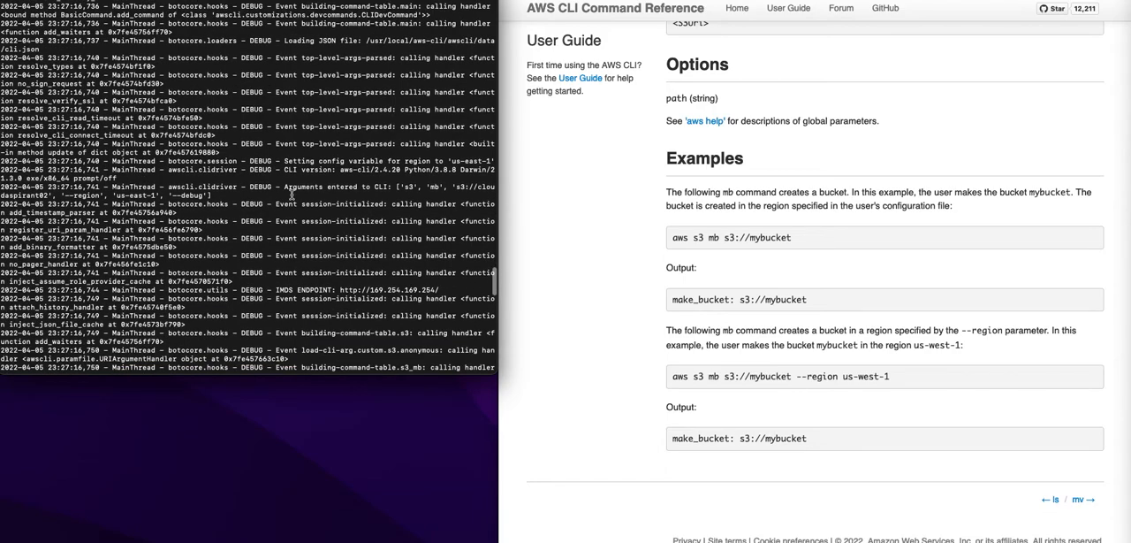
{"action": "scroll", "coordinate": [296, 201], "scroll_direction": "down", "scroll_amount": 3}
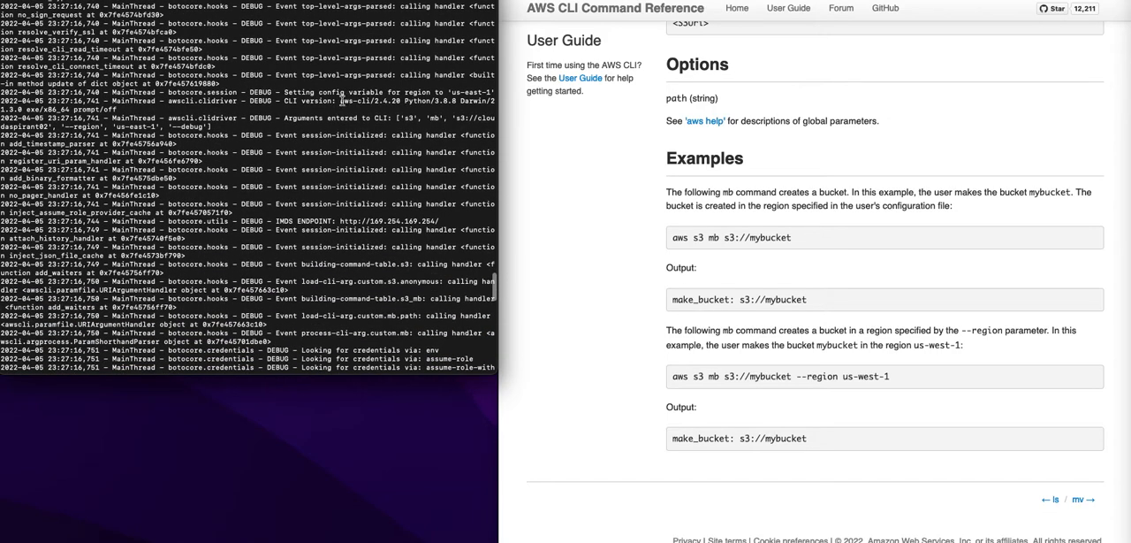
{"action": "scroll", "coordinate": [391, 151], "scroll_direction": "down", "scroll_amount": 5}
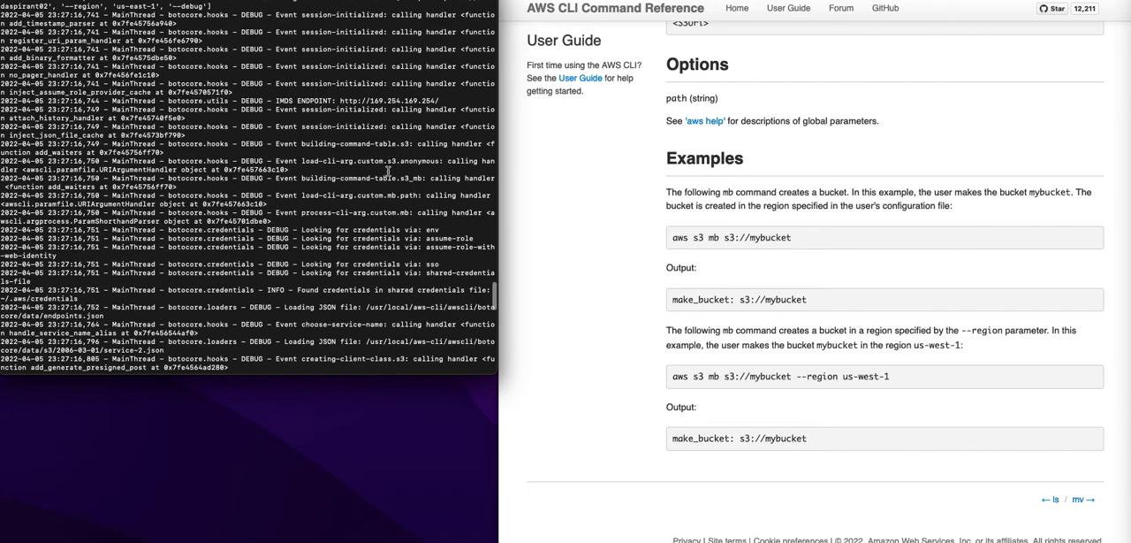
{"action": "scroll", "coordinate": [388, 170], "scroll_direction": "down", "scroll_amount": 4}
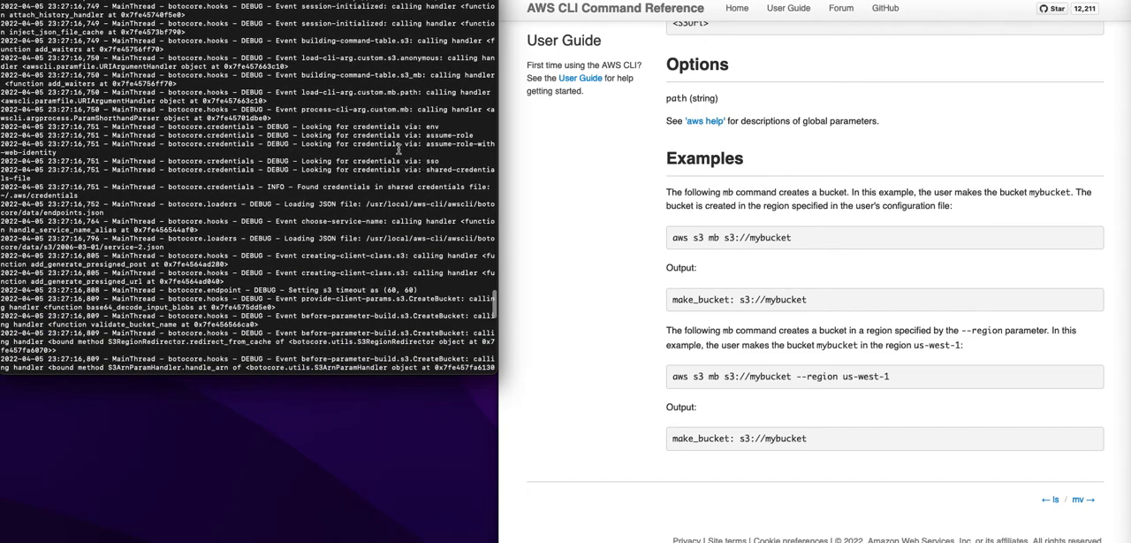
- Highlight the debug entries about the assume-role credential lookup and the shared credentials file
{"action": "left_click_drag", "start_coordinate": [353, 143], "coordinate": [469, 143]}
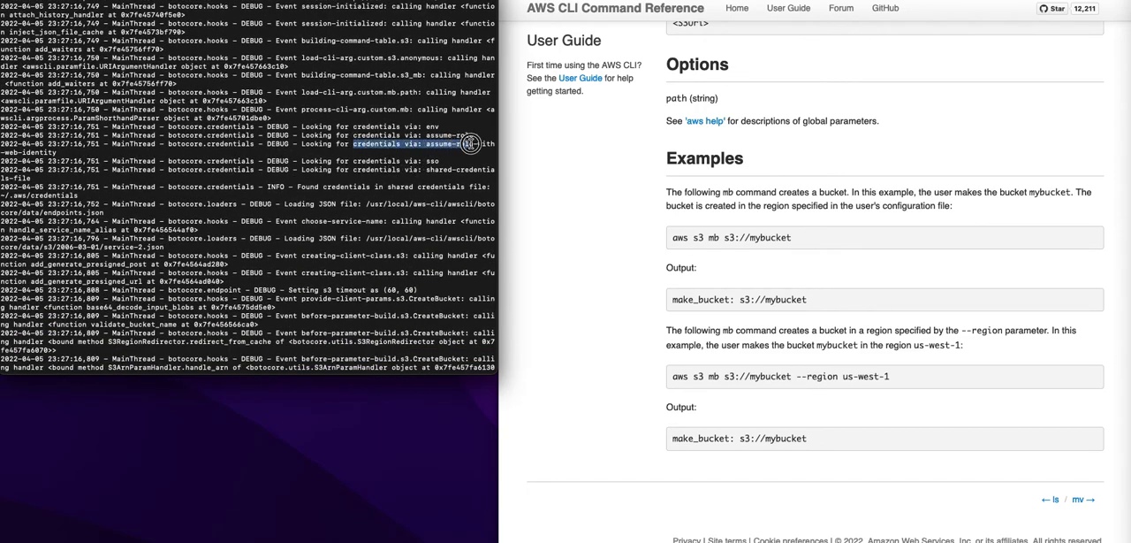
{"action": "scroll", "coordinate": [414, 201], "scroll_direction": "down", "scroll_amount": 3}
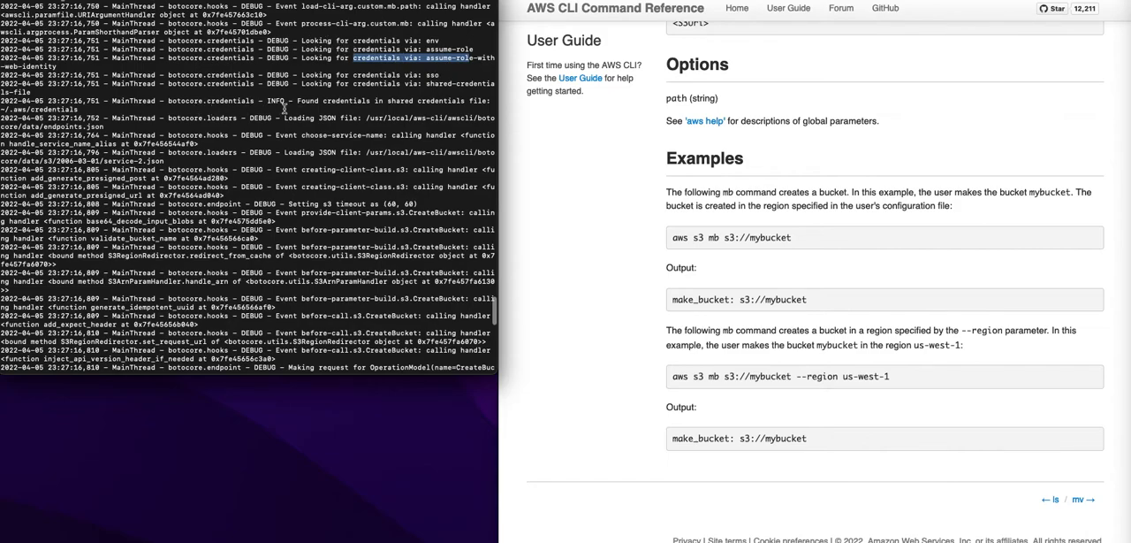
{"action": "left_click_drag", "start_coordinate": [297, 101], "coordinate": [332, 110]}
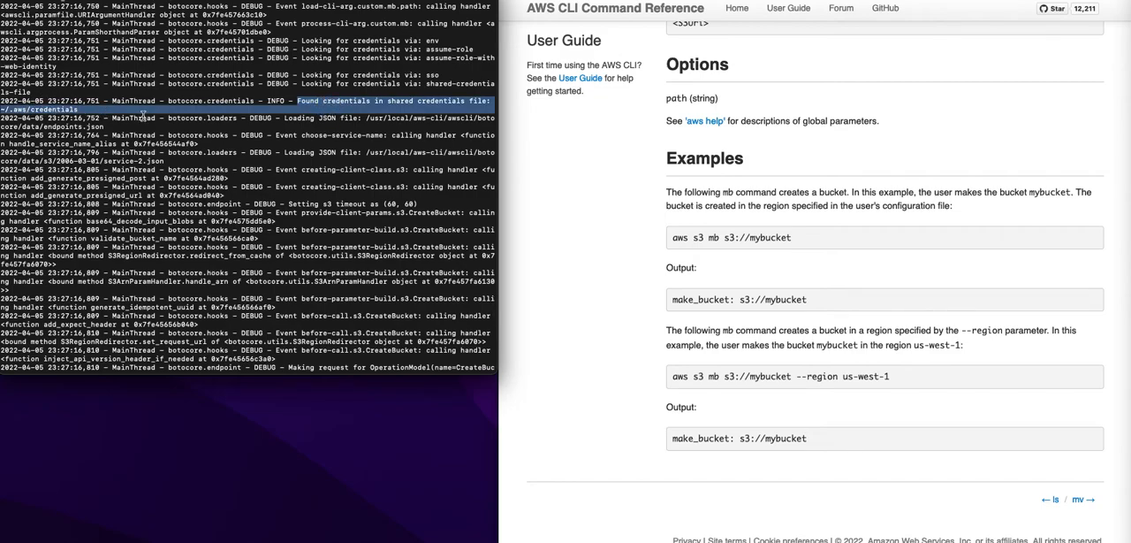
{"action": "left_click", "coordinate": [261, 204]}
- Examine the CreateBucket request, its host entry and the final error message in the rest of the debug output
{"action": "scroll", "coordinate": [260, 204], "scroll_direction": "down", "scroll_amount": 5}
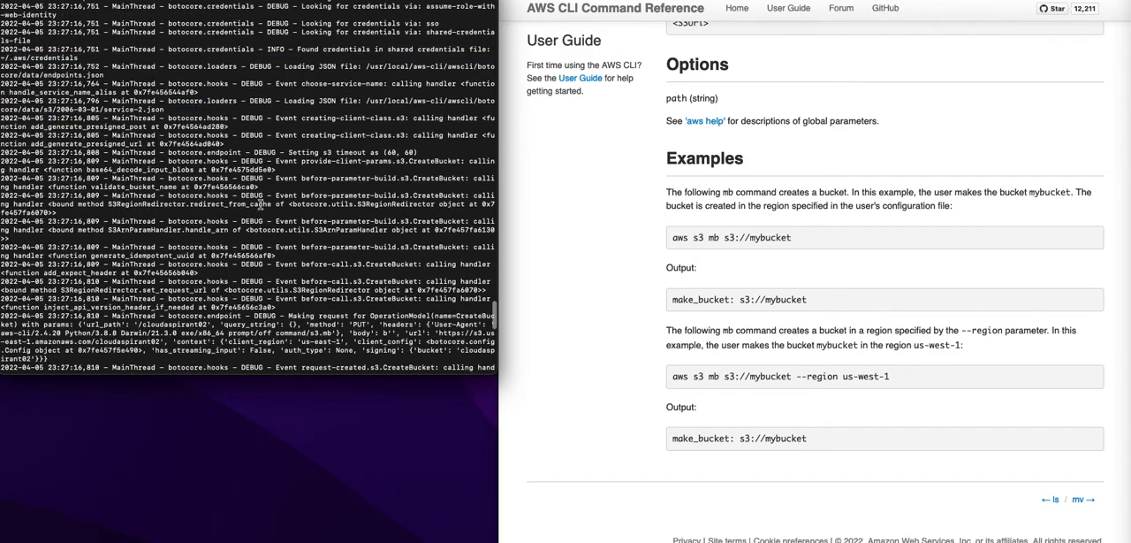
{"action": "scroll", "coordinate": [260, 204], "scroll_direction": "down", "scroll_amount": 10}
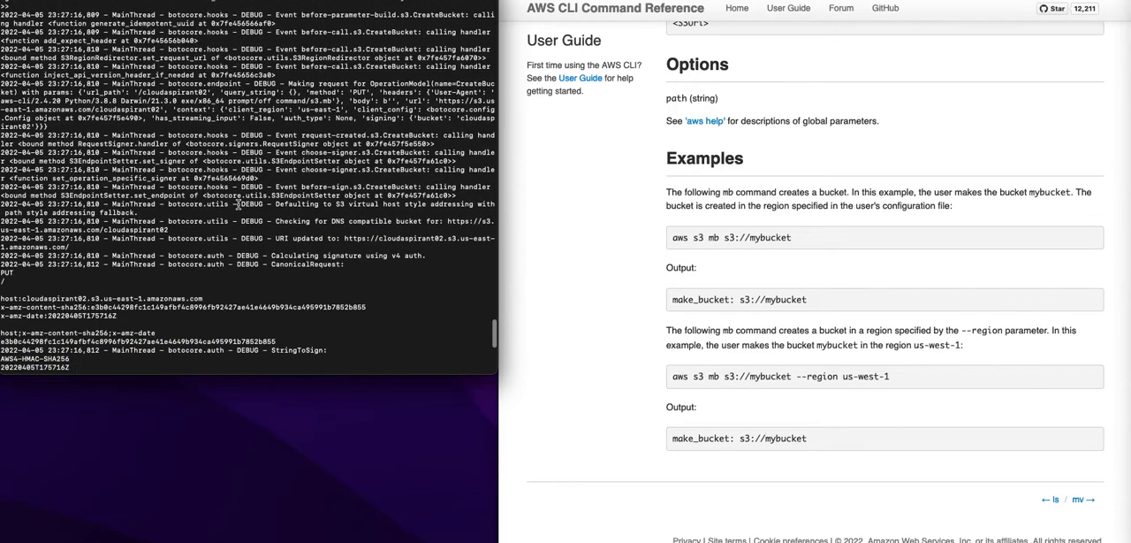
{"action": "left_click_drag", "start_coordinate": [2, 84], "coordinate": [104, 104]}
{"action": "left_click", "coordinate": [105, 107]}
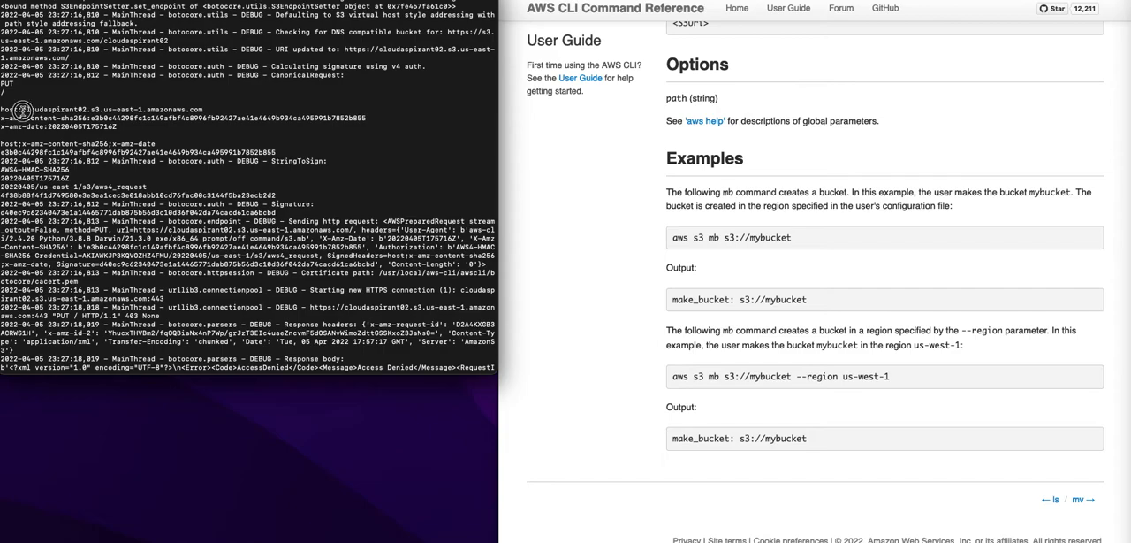
{"action": "left_click_drag", "start_coordinate": [22, 110], "coordinate": [89, 109]}
{"action": "left_click", "coordinate": [123, 112]}
{"action": "scroll", "coordinate": [157, 133], "scroll_direction": "down", "scroll_amount": 4}
{"action": "scroll", "coordinate": [173, 185], "scroll_direction": "down", "scroll_amount": 2}
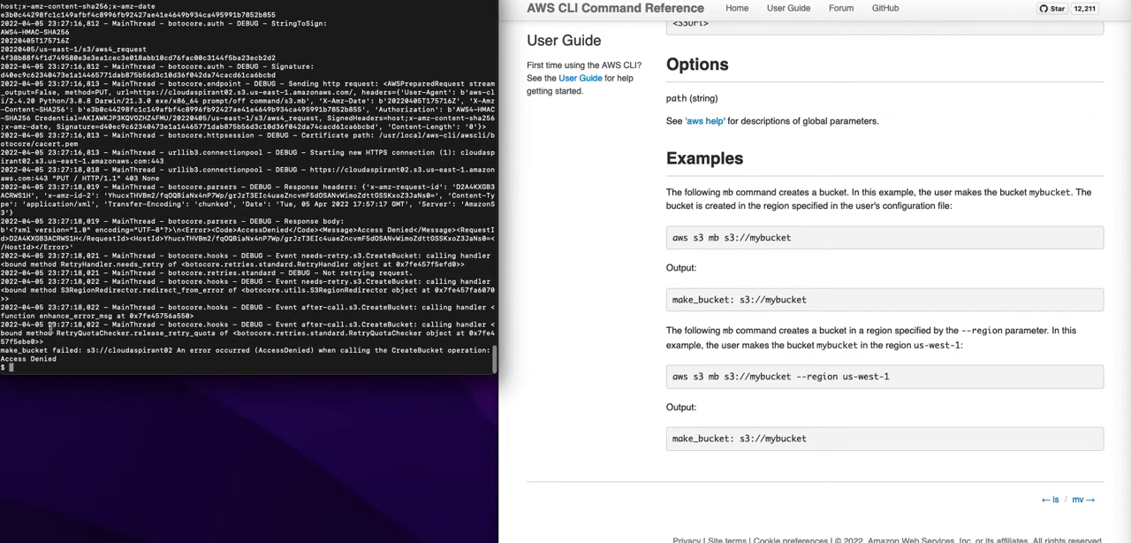
{"action": "left_click", "coordinate": [55, 352]}
{"action": "left_click_drag", "start_coordinate": [3, 359], "coordinate": [67, 356]}
{"action": "left_click", "coordinate": [124, 338]}
- Run "aws sts get-caller-identity" and highlight the user ID and the user name in the ARN
{"action": "key", "text": "Return"}
{"action": "key", "text": "Return"}
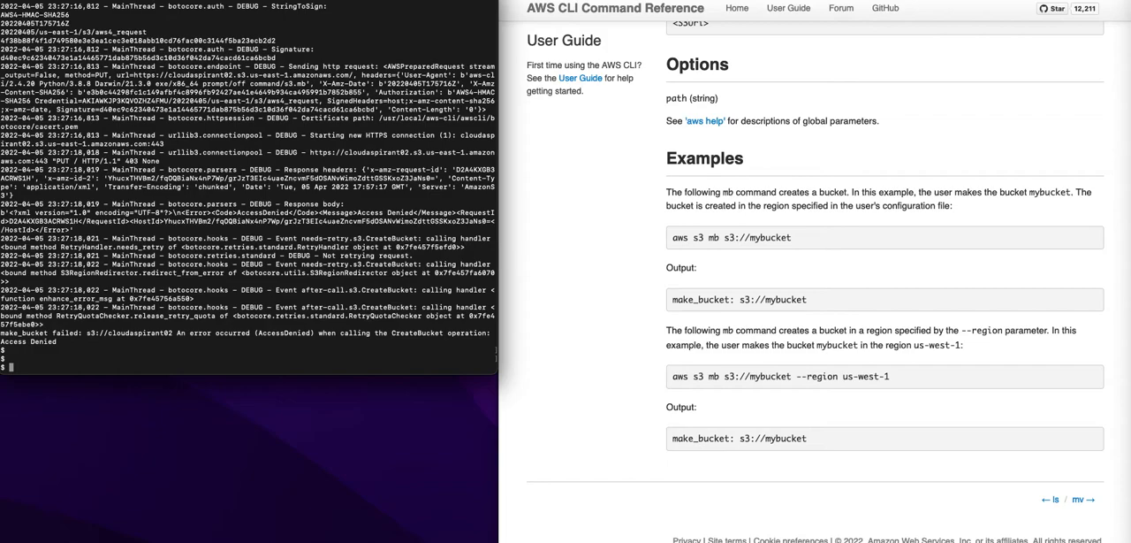
{"action": "type", "text": "aws sts get-caller-identity"}
{"action": "key", "text": "Return"}
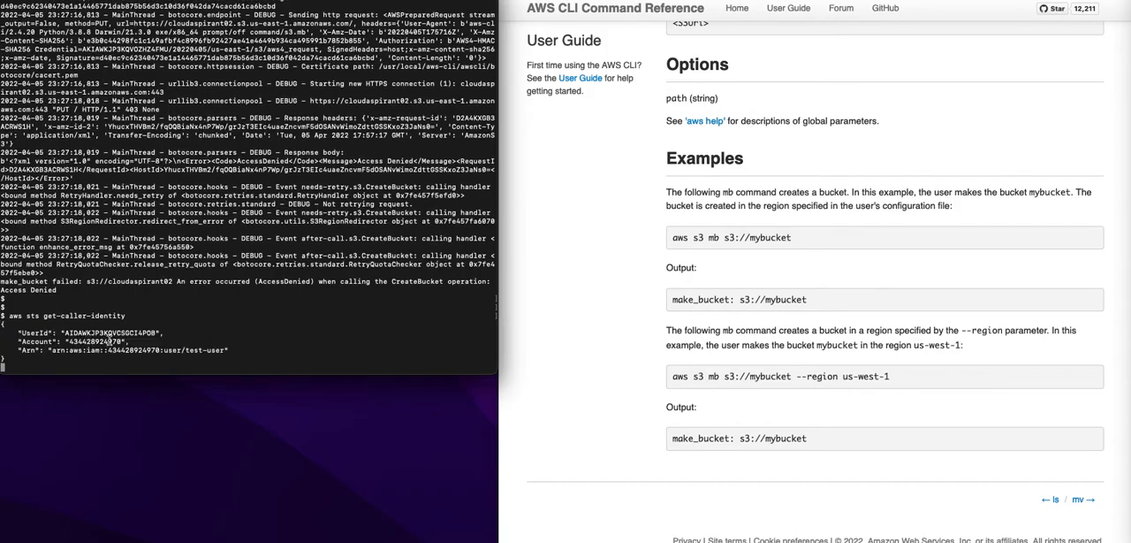
{"action": "double_click", "coordinate": [111, 333]}
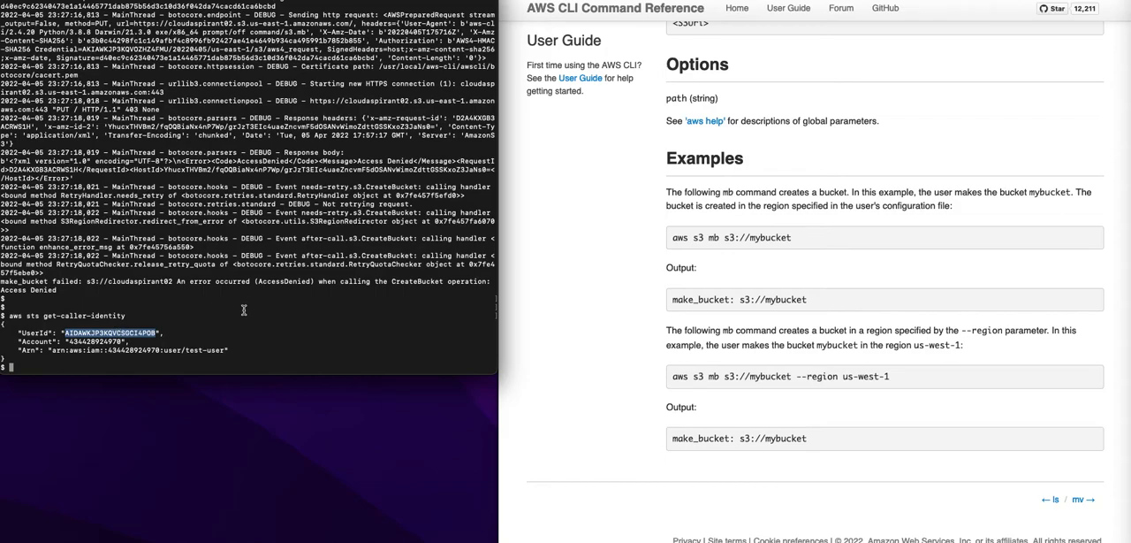
{"action": "left_click_drag", "start_coordinate": [185, 351], "coordinate": [224, 353]}
- Switch to the AWS console, search the services for "iam", open IAM in a new tab and clear the search
{"action": "key", "text": "ctrl+Right"}
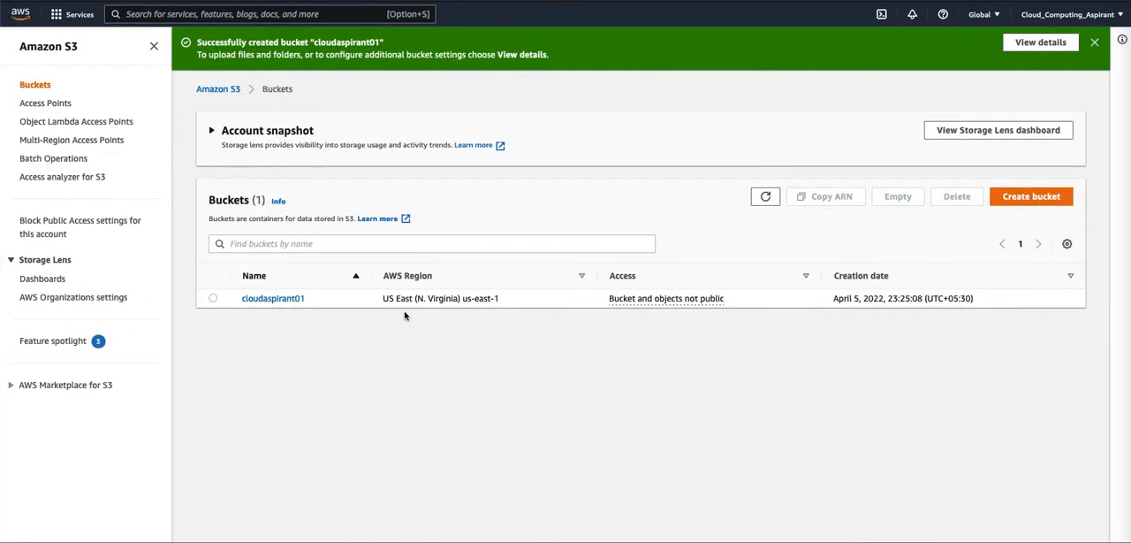
{"action": "left_click", "coordinate": [160, 14]}
{"action": "type", "text": "iam"}
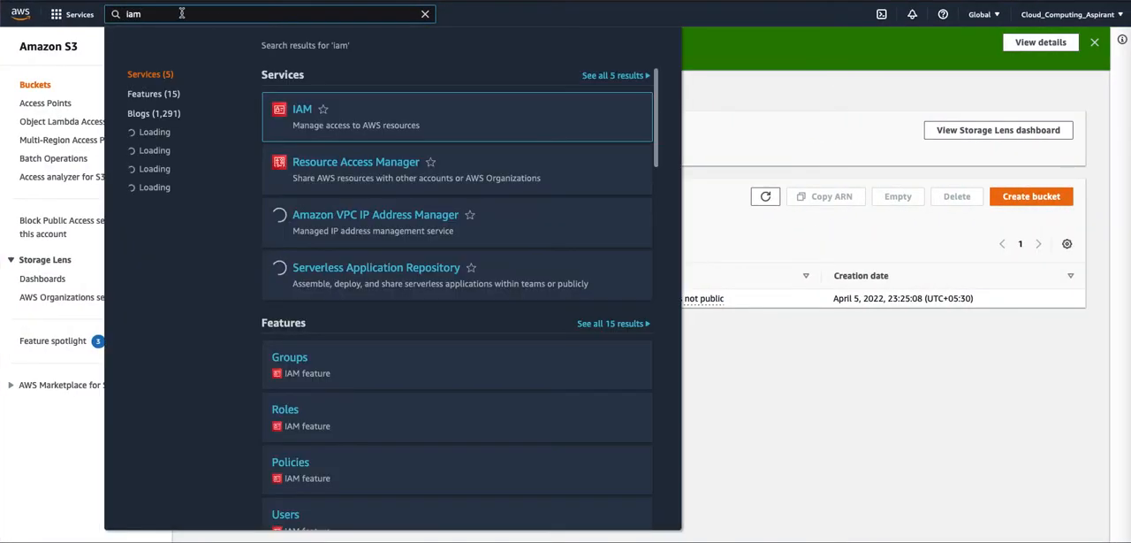
{"action": "right_click", "coordinate": [312, 113]}
{"action": "left_click", "coordinate": [389, 115]}
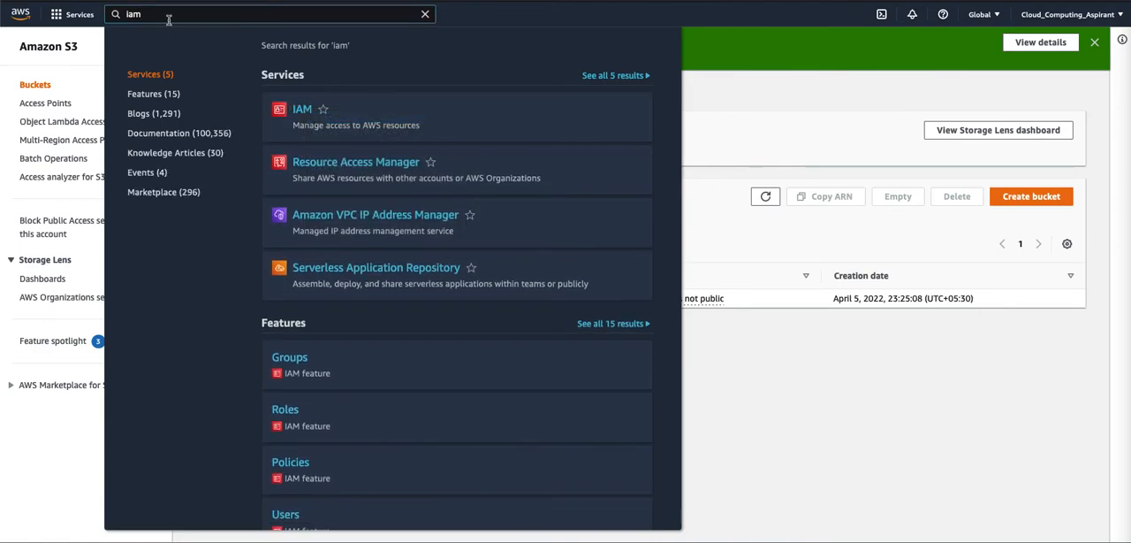
{"action": "left_click", "coordinate": [425, 14]}
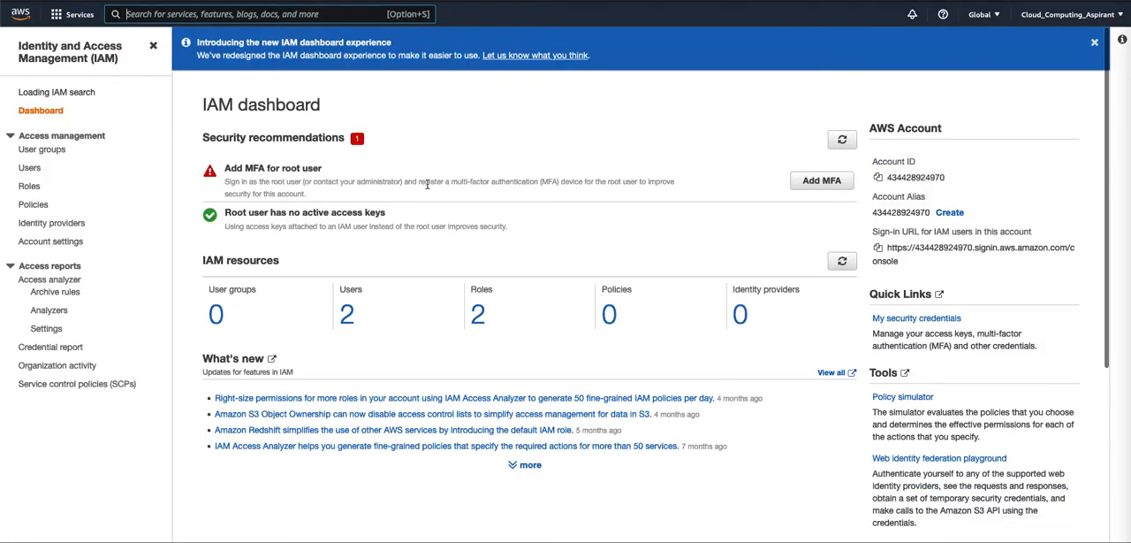
- Open the IAM users list, check the caller's user name in the terminal, and open the test-user details
{"action": "left_click", "coordinate": [348, 311]}
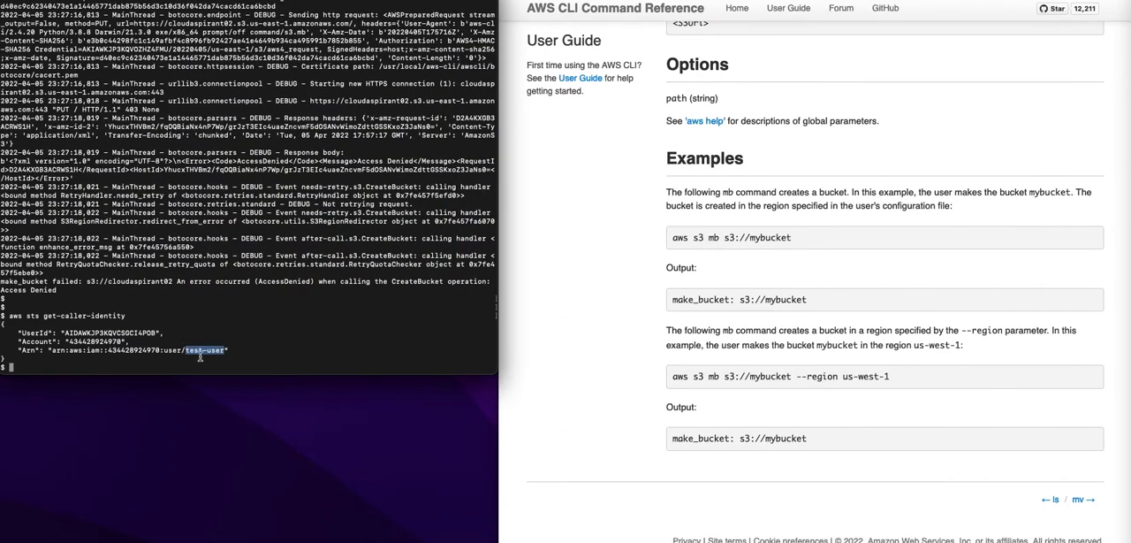
{"action": "triple_click", "coordinate": [203, 352]}
{"action": "left_click", "coordinate": [204, 354]}
{"action": "key", "text": "ctrl+Right"}
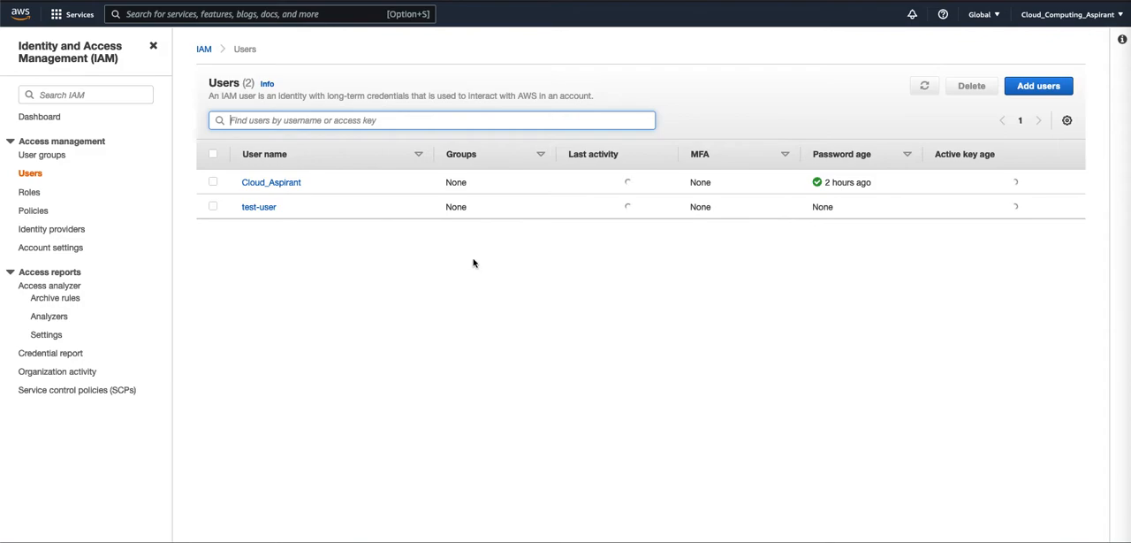
{"action": "left_click", "coordinate": [261, 207]}
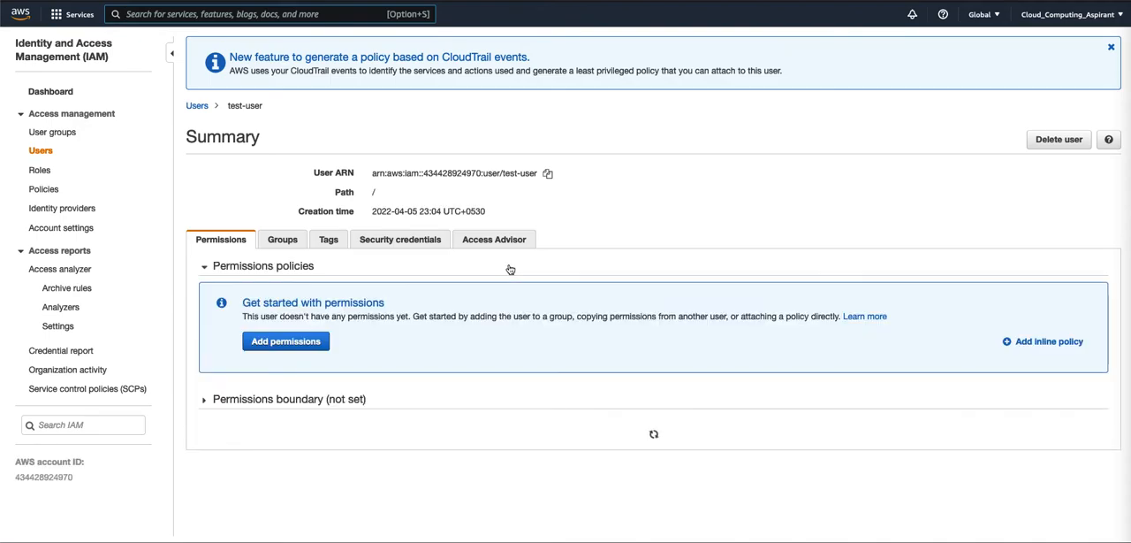
- Attach the existing AmazonS3FullAccess policy directly to test-user, finding it with the policy search "s3"
{"action": "scroll", "coordinate": [441, 393], "scroll_direction": "down", "scroll_amount": 1}
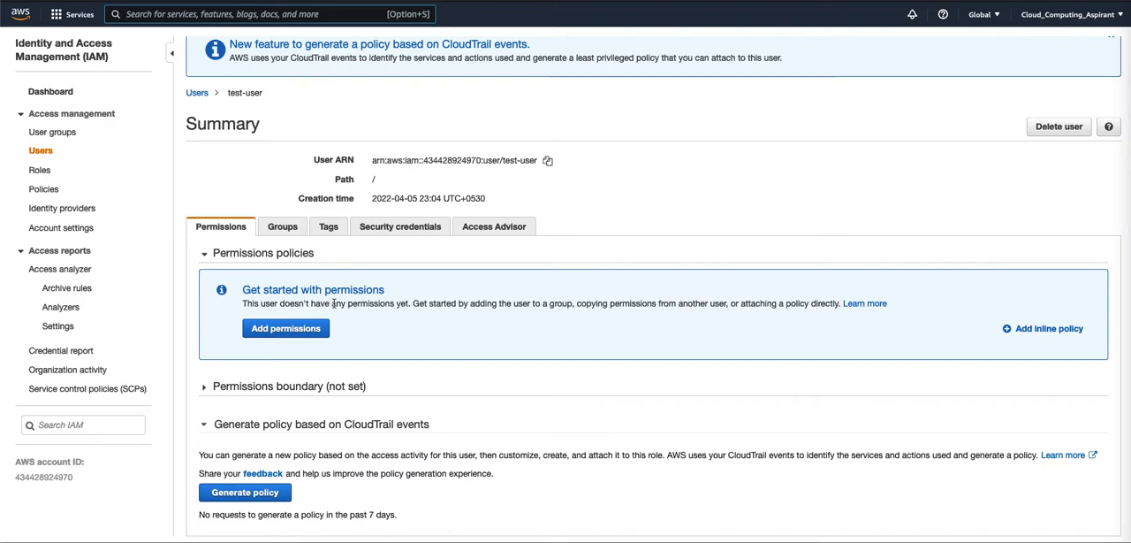
{"action": "left_click", "coordinate": [288, 329]}
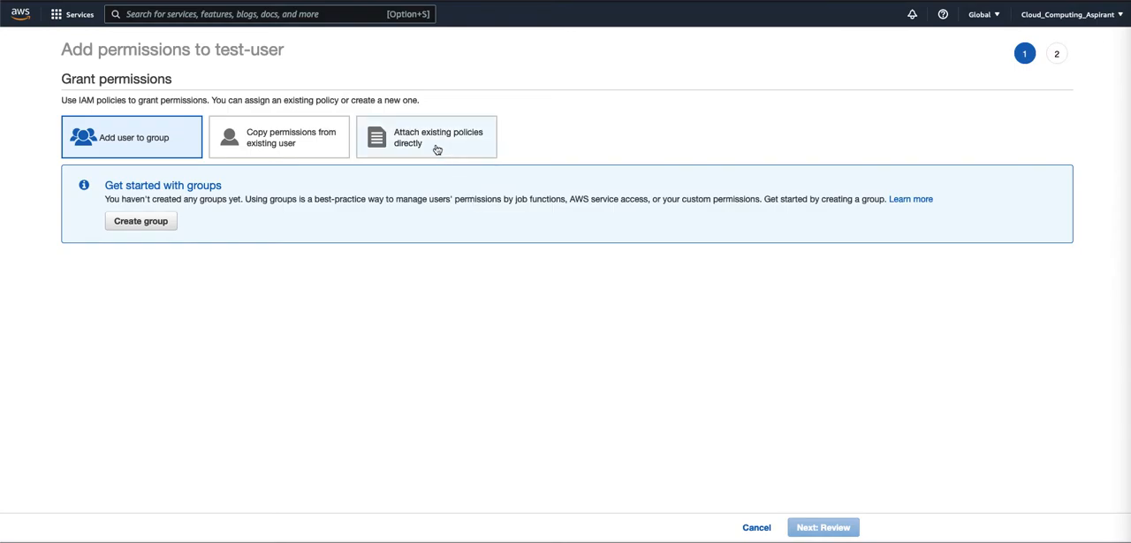
{"action": "left_click", "coordinate": [435, 148]}
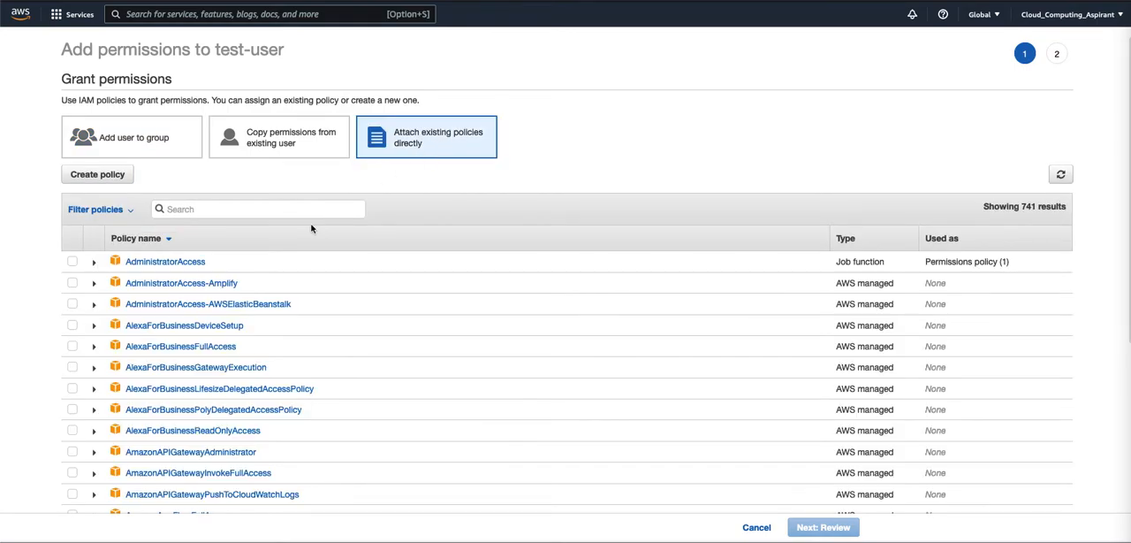
{"action": "left_click", "coordinate": [246, 209]}
{"action": "type", "text": "s3"}
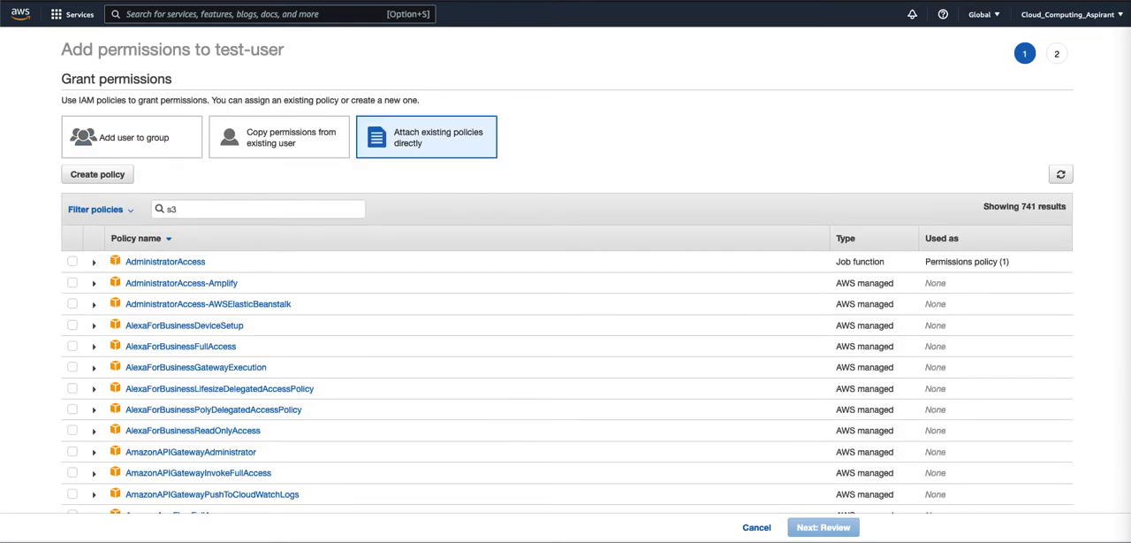
{"action": "left_click", "coordinate": [71, 285]}
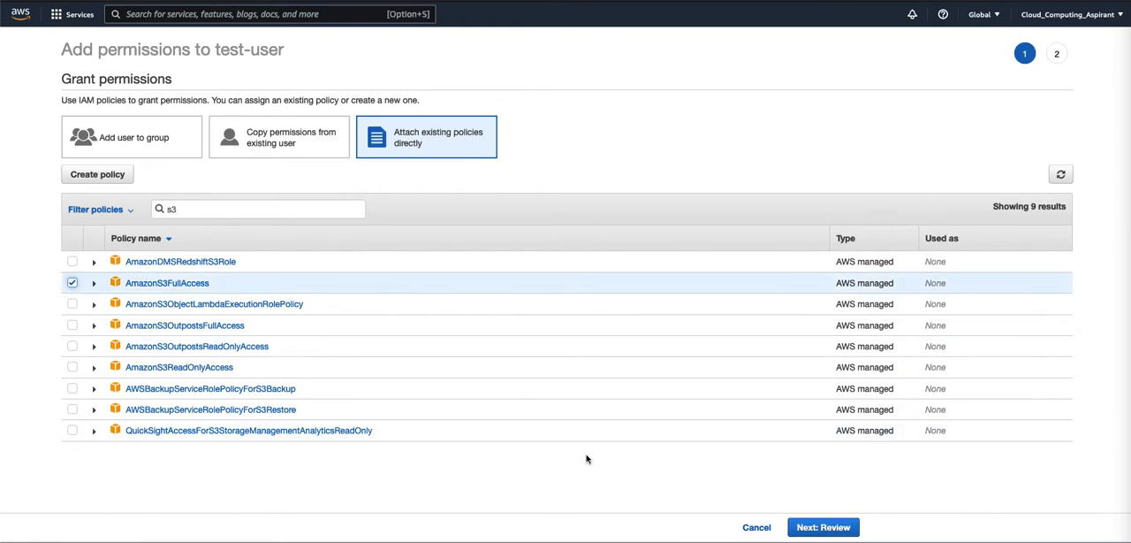
{"action": "left_click", "coordinate": [821, 527]}
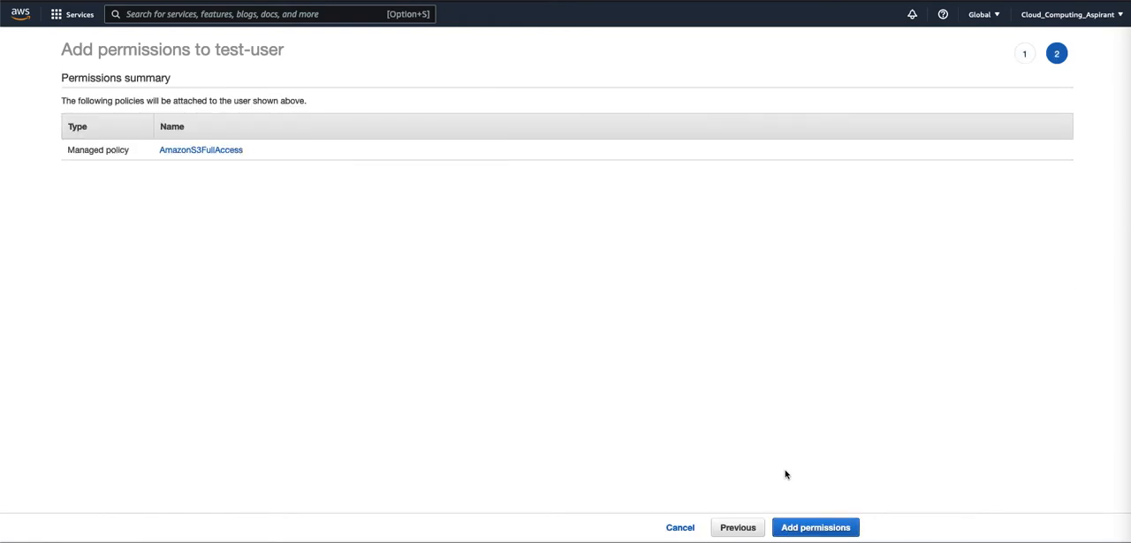
{"action": "left_click", "coordinate": [826, 529]}
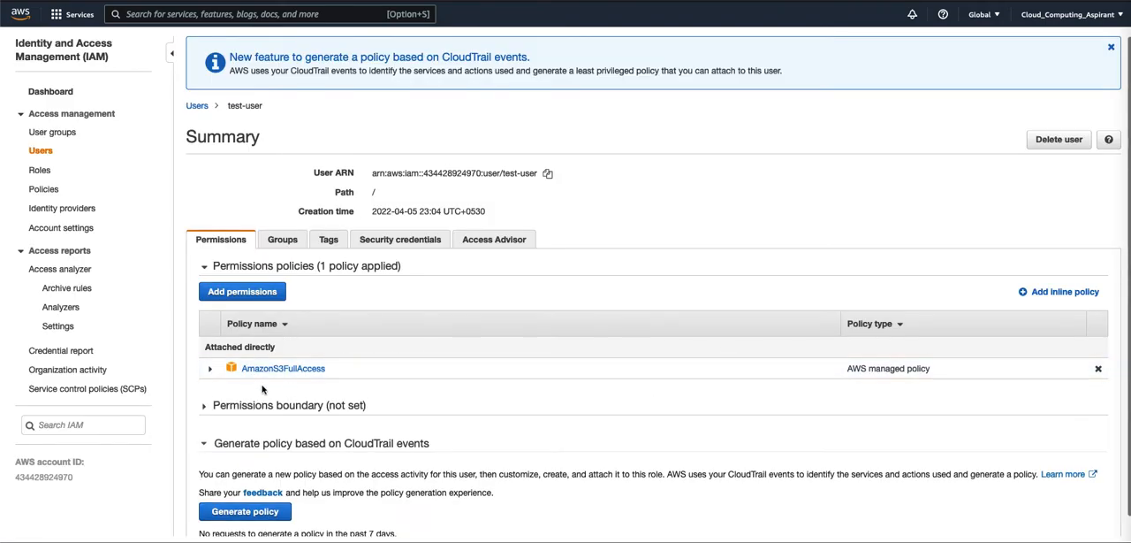
- Switch to the terminal and rerun the earlier debug-mode command that makes the bucket cloudaspirant02
{"action": "key", "text": "ctrl+Left"}
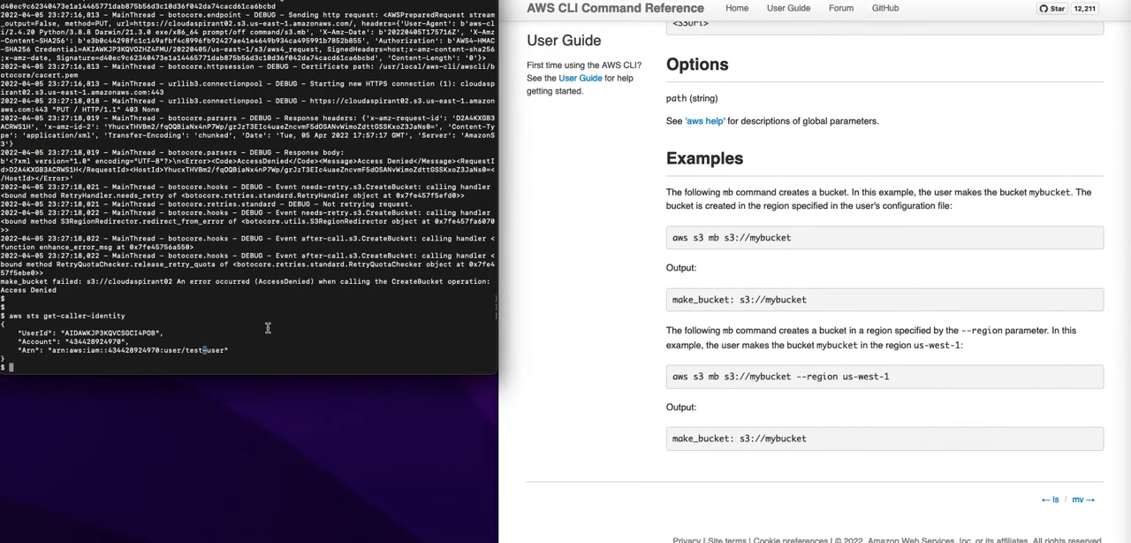
{"action": "key", "text": "Return"}
{"action": "key", "text": "Return"}
{"action": "key", "text": "Up"}
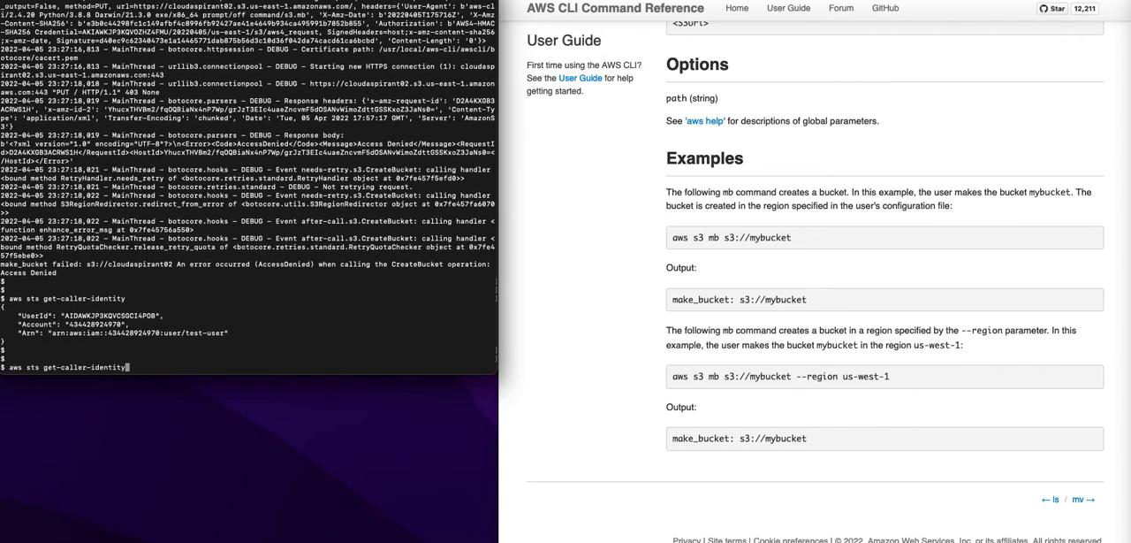
{"action": "key", "text": "Up"}
{"action": "key", "text": "Return"}
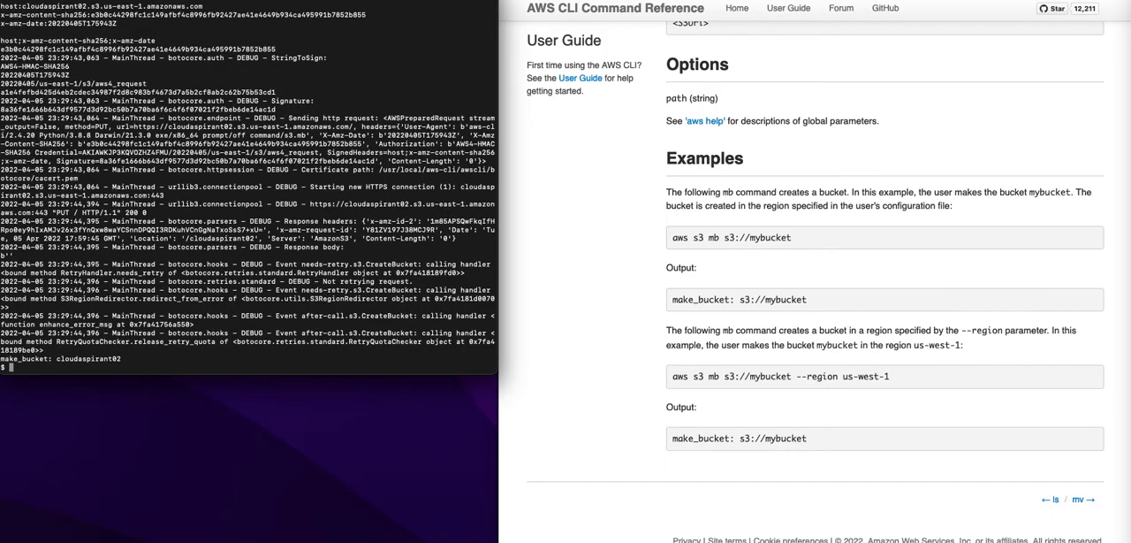
{"action": "key", "text": "Return"}
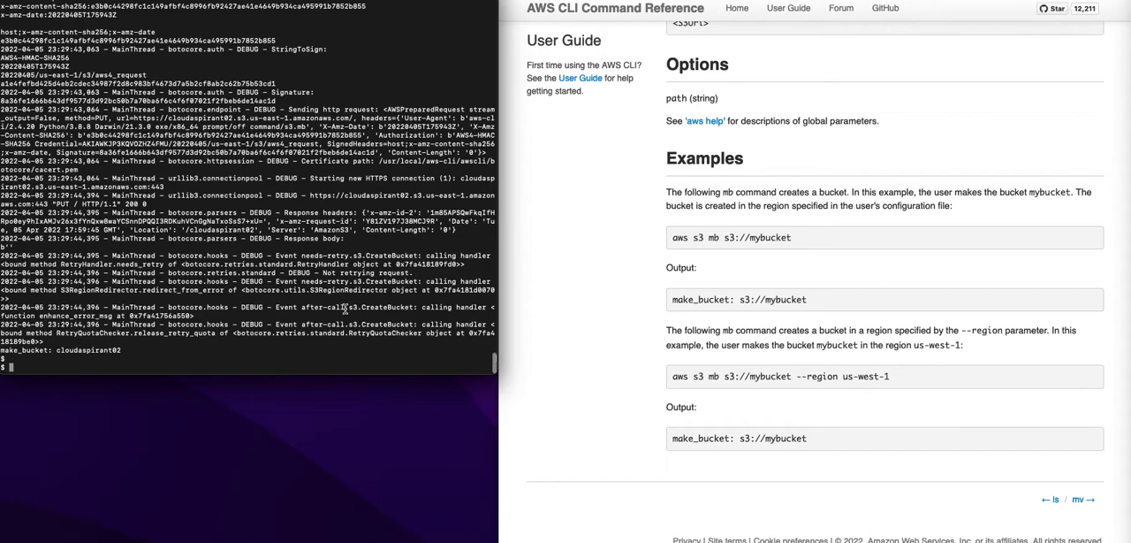
- Find the CanonicalRequest section in the new debug output and highlight its PUT, host and header lines
{"action": "scroll", "coordinate": [345, 306], "scroll_direction": "up", "scroll_amount": 5}
{"action": "scroll", "coordinate": [347, 277], "scroll_direction": "up", "scroll_amount": 6}
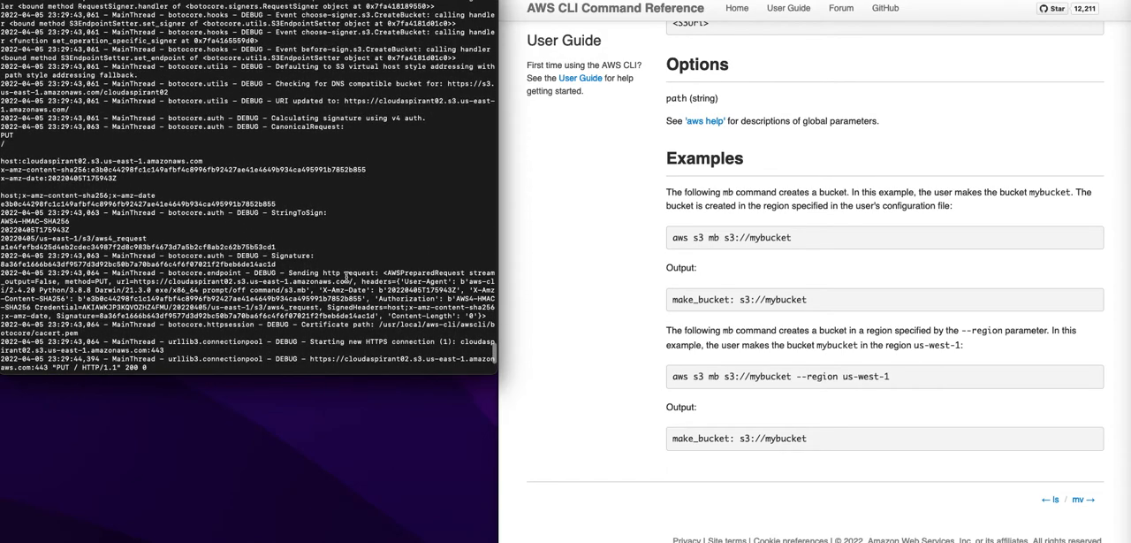
{"action": "left_click_drag", "start_coordinate": [2, 161], "coordinate": [157, 221]}
{"action": "scroll", "coordinate": [172, 236], "scroll_direction": "down", "scroll_amount": 2}
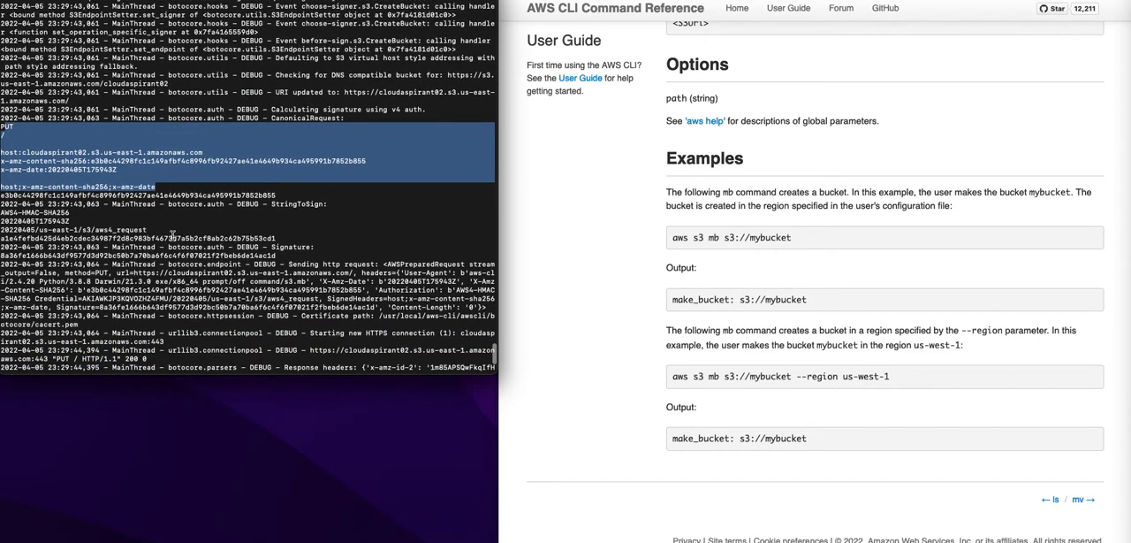
{"action": "left_click", "coordinate": [210, 273]}
{"action": "scroll", "coordinate": [210, 273], "scroll_direction": "down", "scroll_amount": 4}
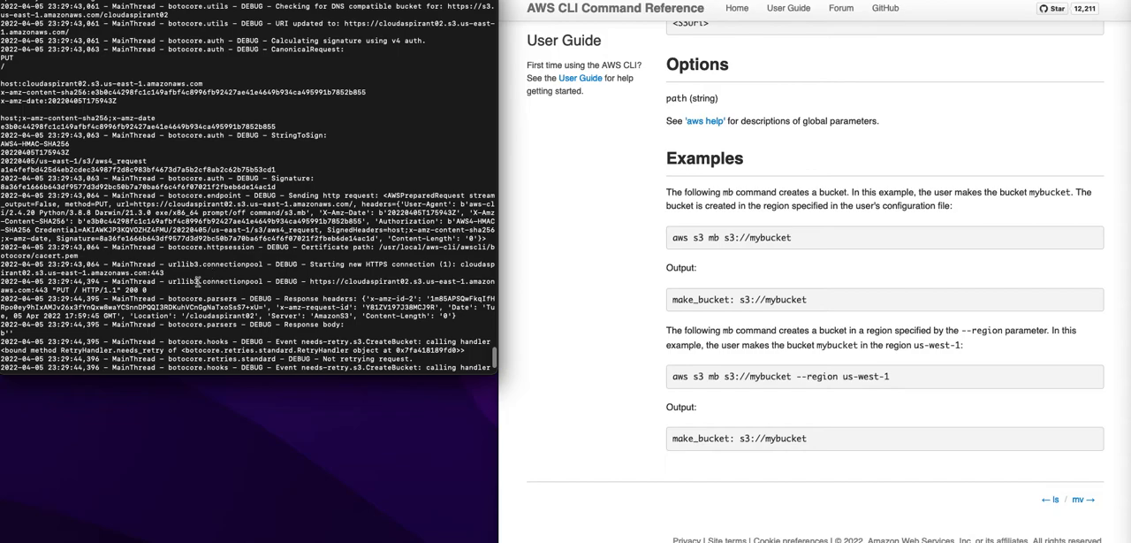
- Examine the end of the debug output and highlight the line with the HTTP status of the PUT request
{"action": "scroll", "coordinate": [198, 281], "scroll_direction": "down", "scroll_amount": 5}
{"action": "scroll", "coordinate": [198, 282], "scroll_direction": "down", "scroll_amount": 1}
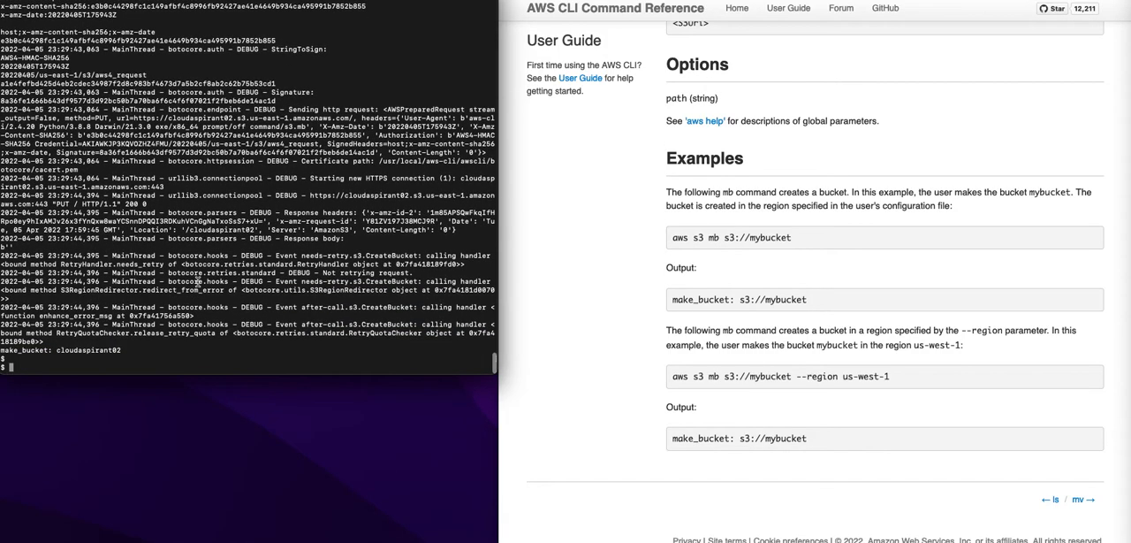
{"action": "left_click_drag", "start_coordinate": [67, 119], "coordinate": [119, 121]}
{"action": "left_click", "coordinate": [183, 227]}
{"action": "left_click_drag", "start_coordinate": [3, 205], "coordinate": [139, 205]}
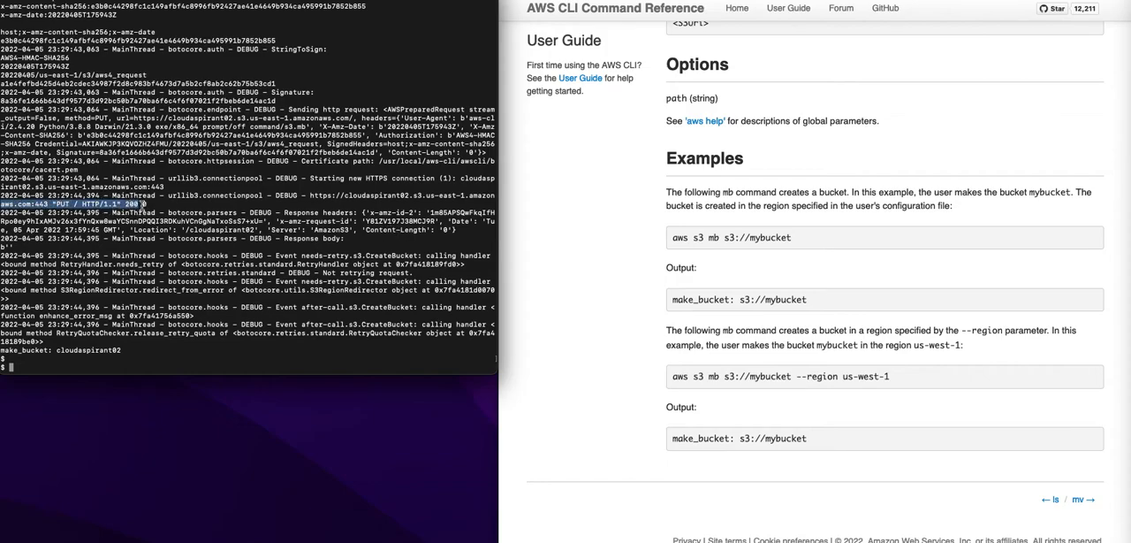
{"action": "left_click", "coordinate": [209, 236]}
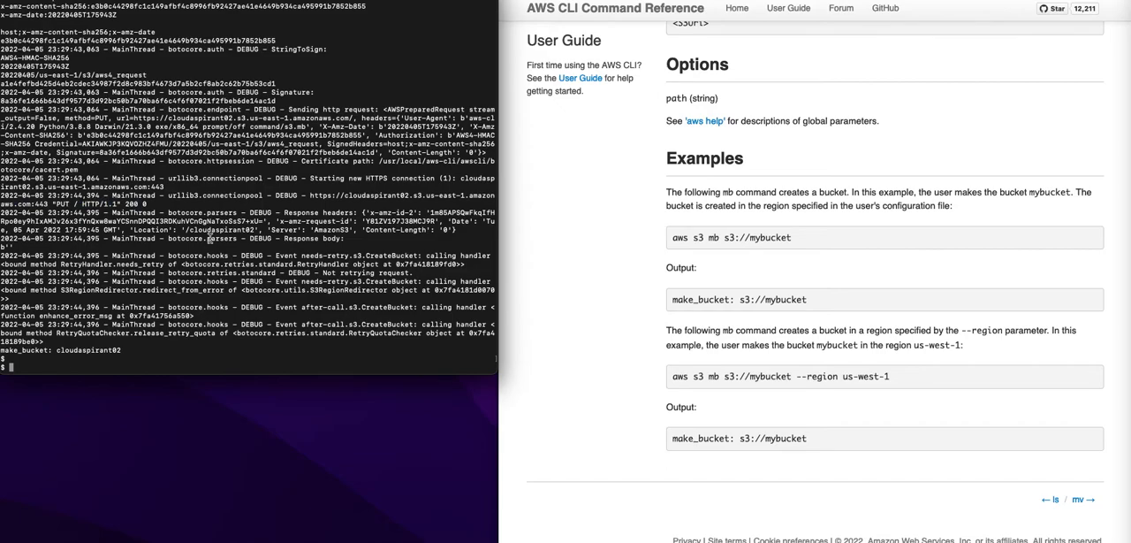
- List the buckets with "aws s3 ls", highlighting their names, and switch to the AWS S3 console to refresh its bucket list
{"action": "type", "text": "aws s3 ls"}
{"action": "key", "text": "Return"}
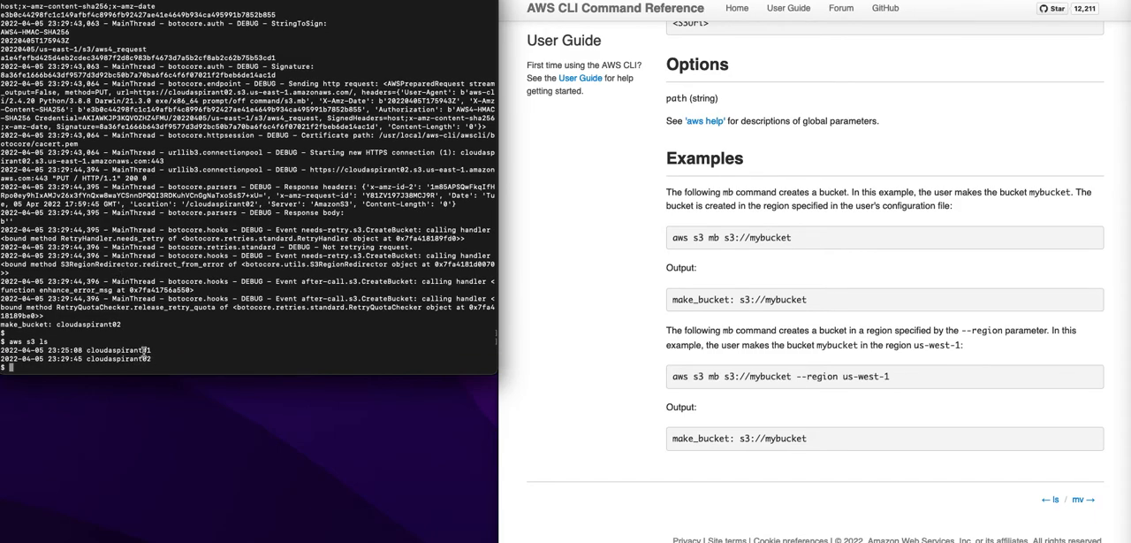
{"action": "left_click_drag", "start_coordinate": [87, 350], "coordinate": [152, 351]}
{"action": "double_click", "coordinate": [87, 359]}
{"action": "left_click", "coordinate": [222, 354]}
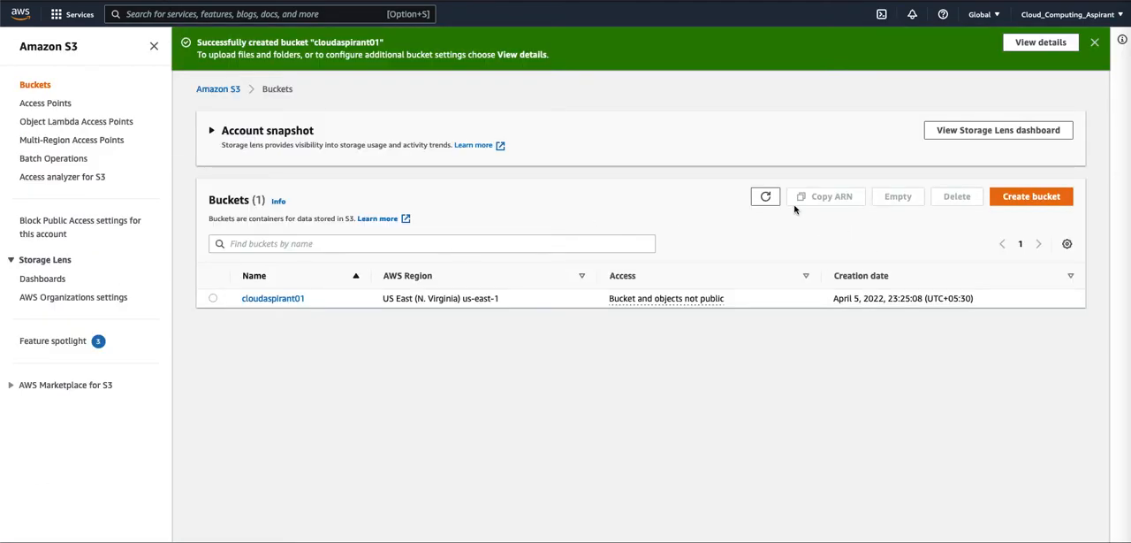
{"action": "left_click", "coordinate": [766, 197]}
{"action": "left_click", "coordinate": [766, 197]}
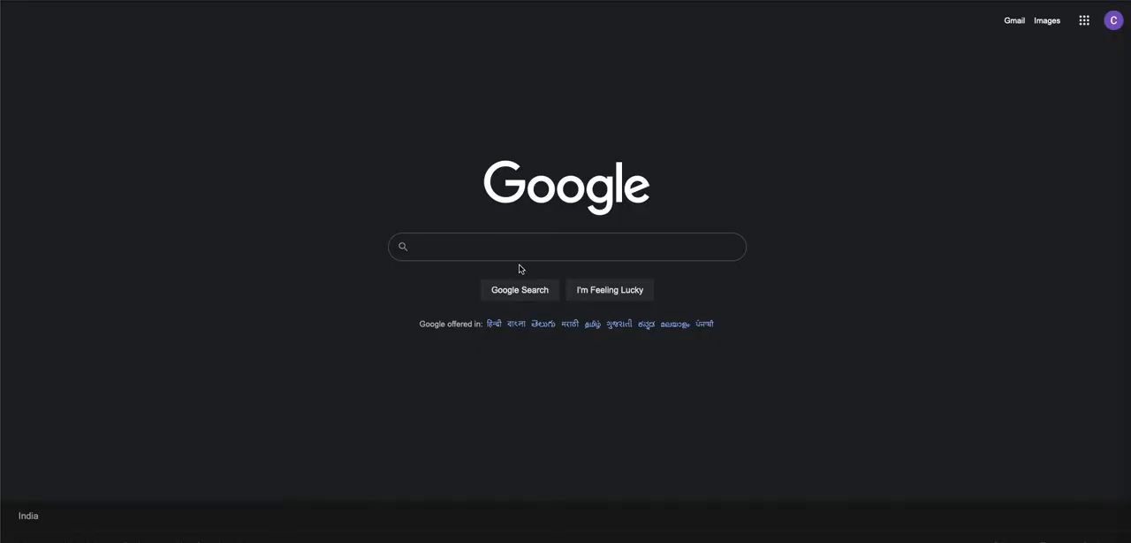
- Search Google for "install aws cli in mac"
{"action": "left_click", "coordinate": [520, 246]}
{"action": "type", "text": "install"}
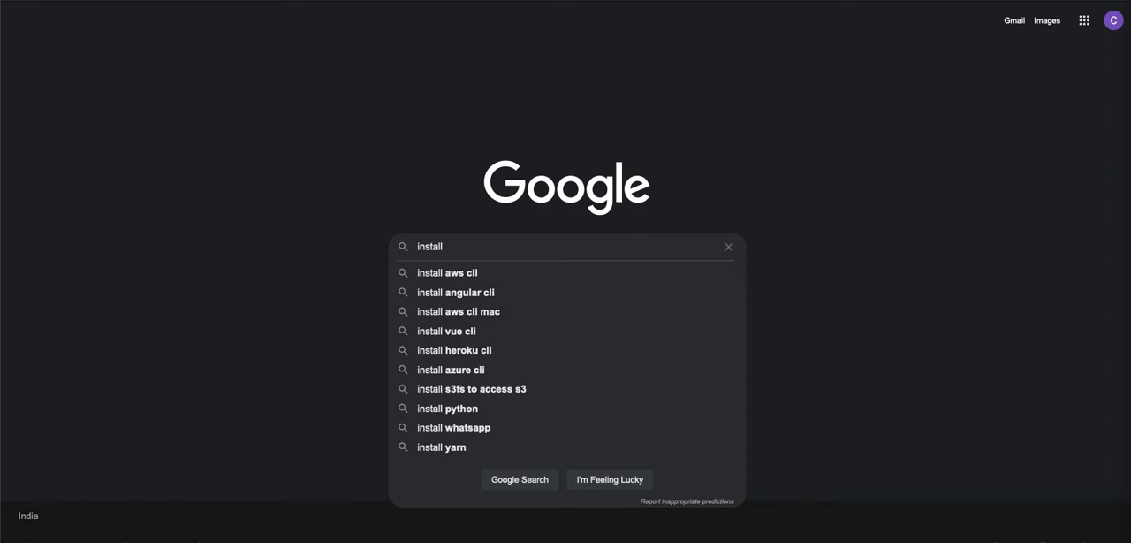
{"action": "type", "text": " aws cli ion"}
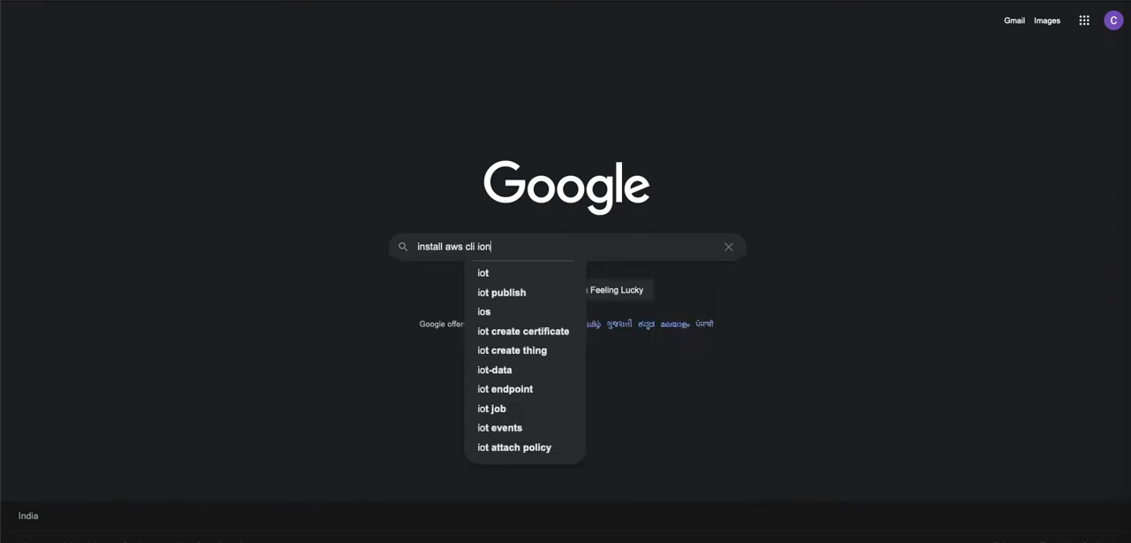
{"action": "key", "text": "BackSpace"}
{"action": "key", "text": "BackSpace"}
{"action": "type", "text": "n mac"}
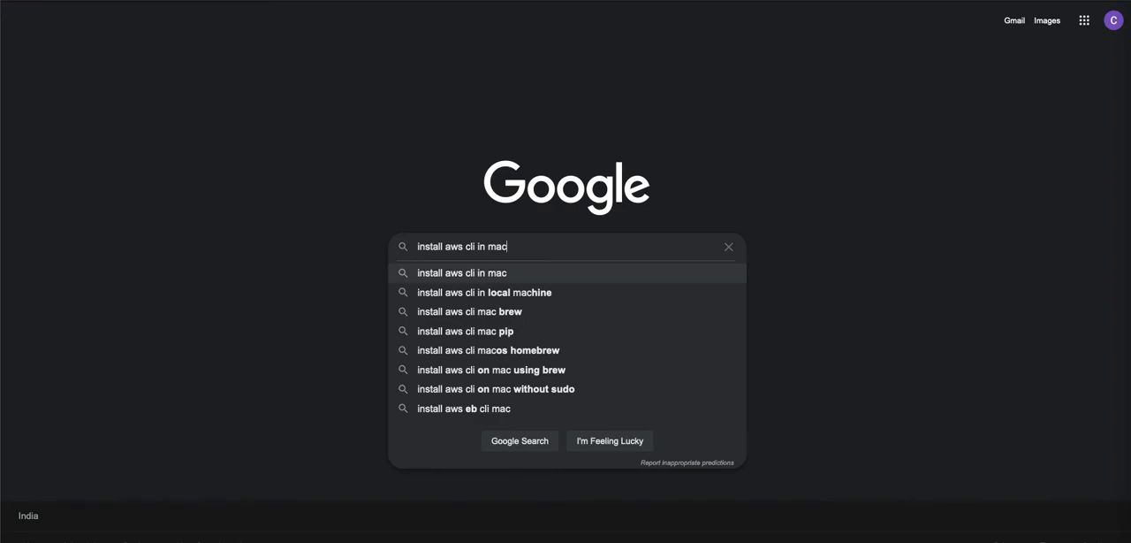
{"action": "left_click", "coordinate": [467, 270]}
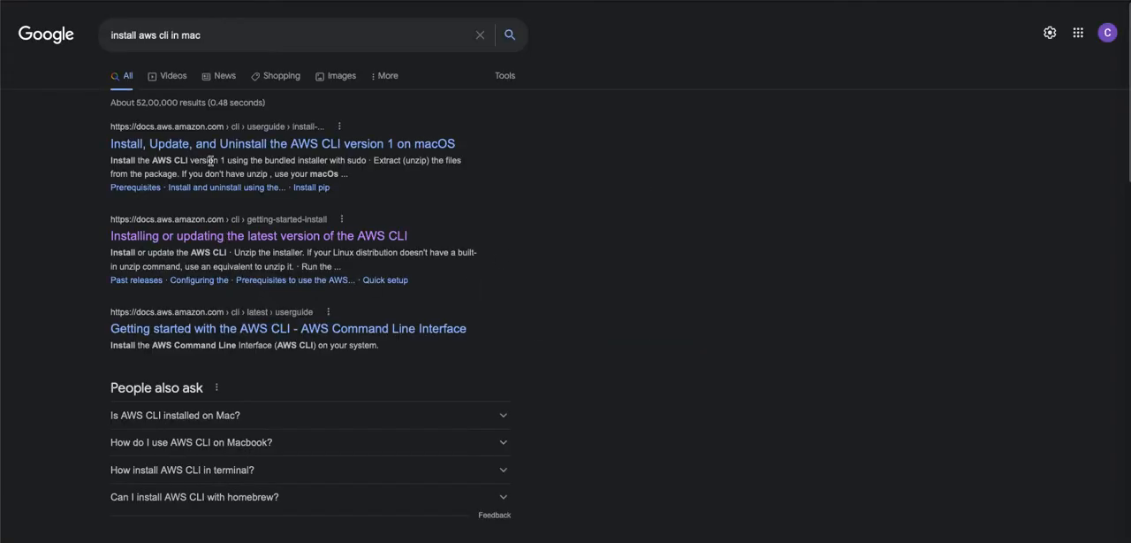
- Open the "Install, Update, and Uninstall the AWS CLI version 1 on macOS" result, skim it and return to the search results
{"action": "left_click", "coordinate": [202, 151]}
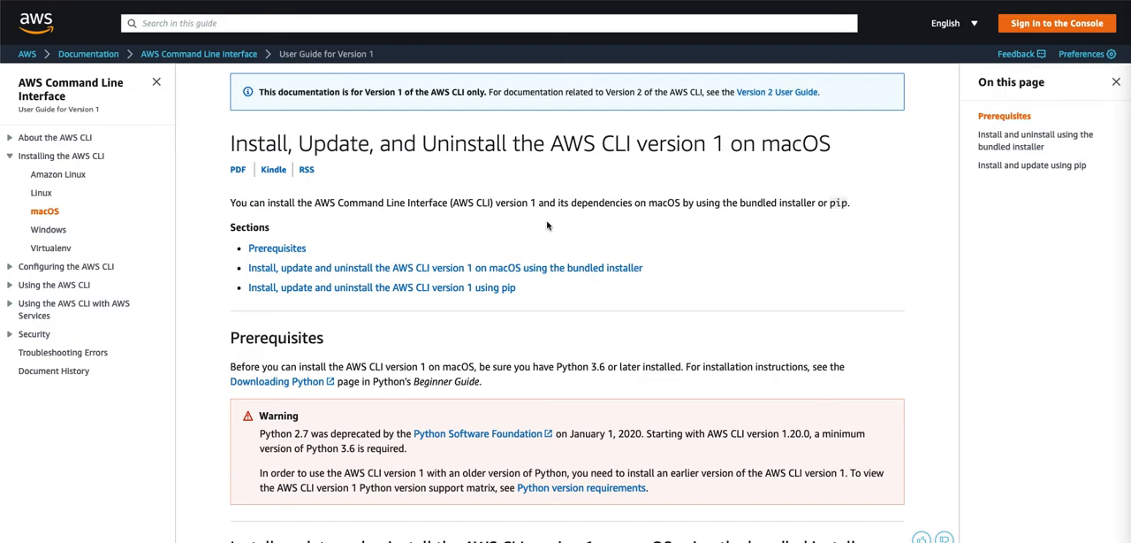
{"action": "scroll", "coordinate": [432, 196], "scroll_direction": "down", "scroll_amount": 2}
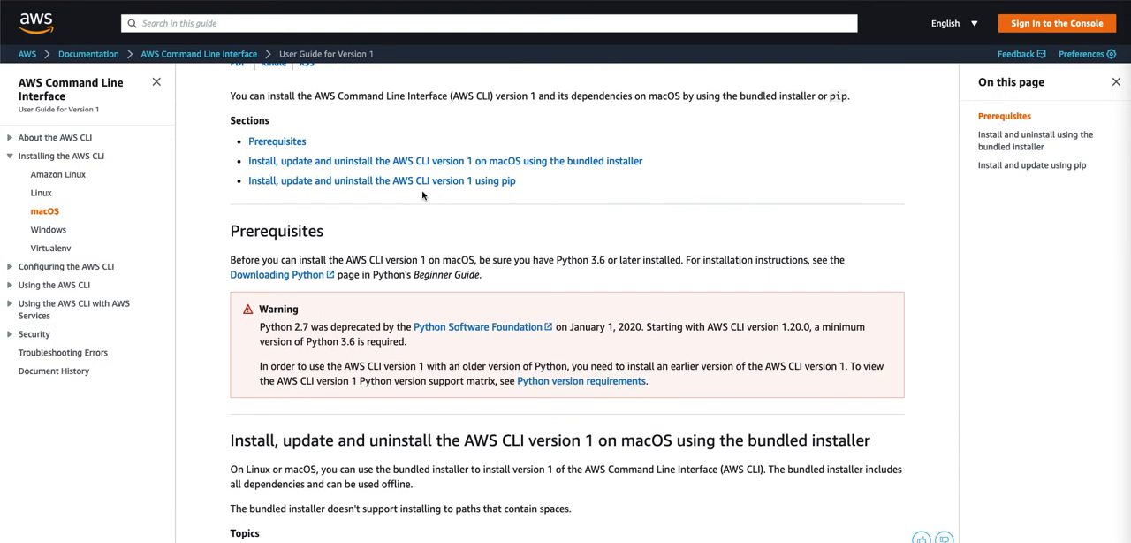
{"action": "scroll", "coordinate": [422, 196], "scroll_direction": "up", "scroll_amount": 2}
{"action": "scroll", "coordinate": [423, 196], "scroll_direction": "down", "scroll_amount": 5}
{"action": "scroll", "coordinate": [463, 409], "scroll_direction": "down", "scroll_amount": 2}
{"action": "scroll", "coordinate": [463, 409], "scroll_direction": "up", "scroll_amount": 7}
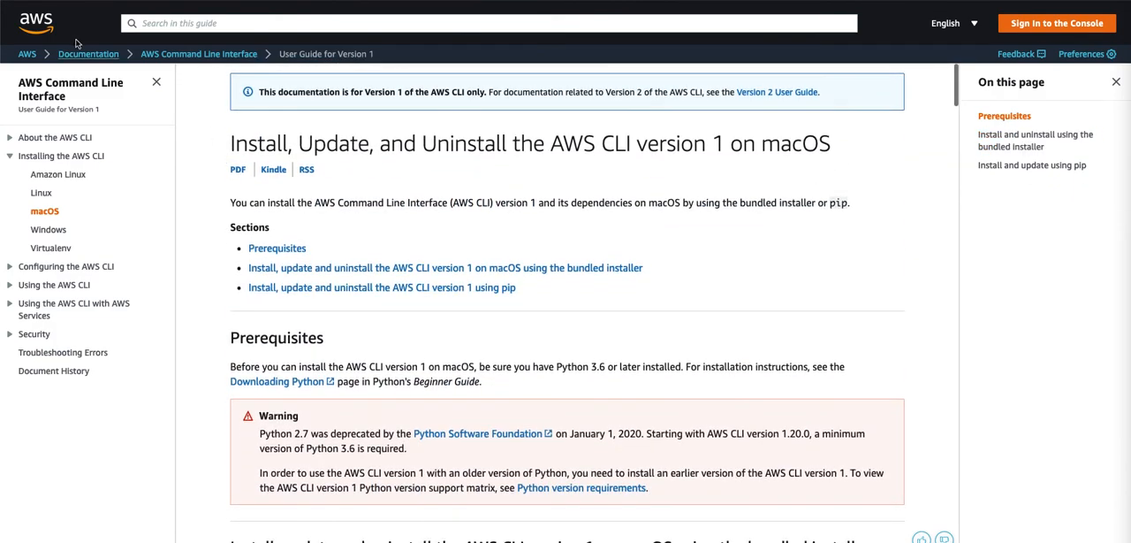
{"action": "left_click", "coordinate": [20, 2]}
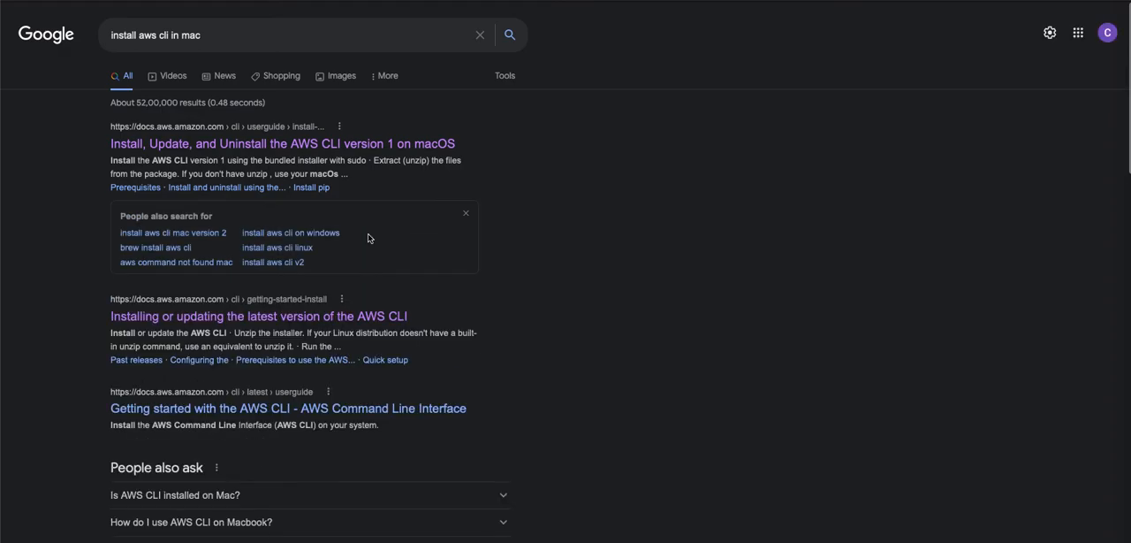
- Open the "Installing or updating the latest version of the AWS CLI" page and find its installation instructions per operating system
{"action": "scroll", "coordinate": [394, 301], "scroll_direction": "down", "scroll_amount": 1}
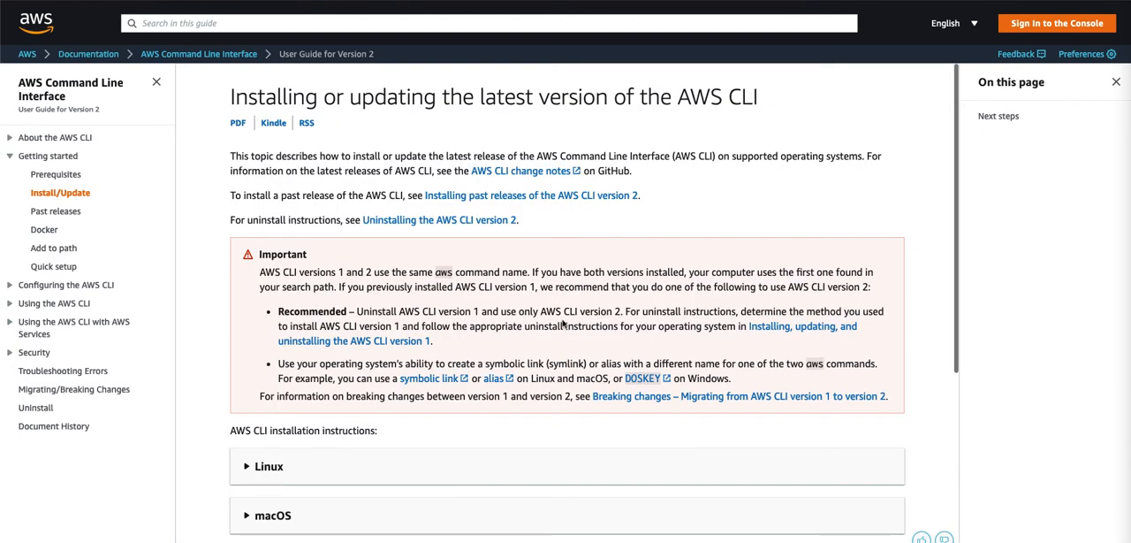
{"action": "scroll", "coordinate": [563, 323], "scroll_direction": "down", "scroll_amount": 3}
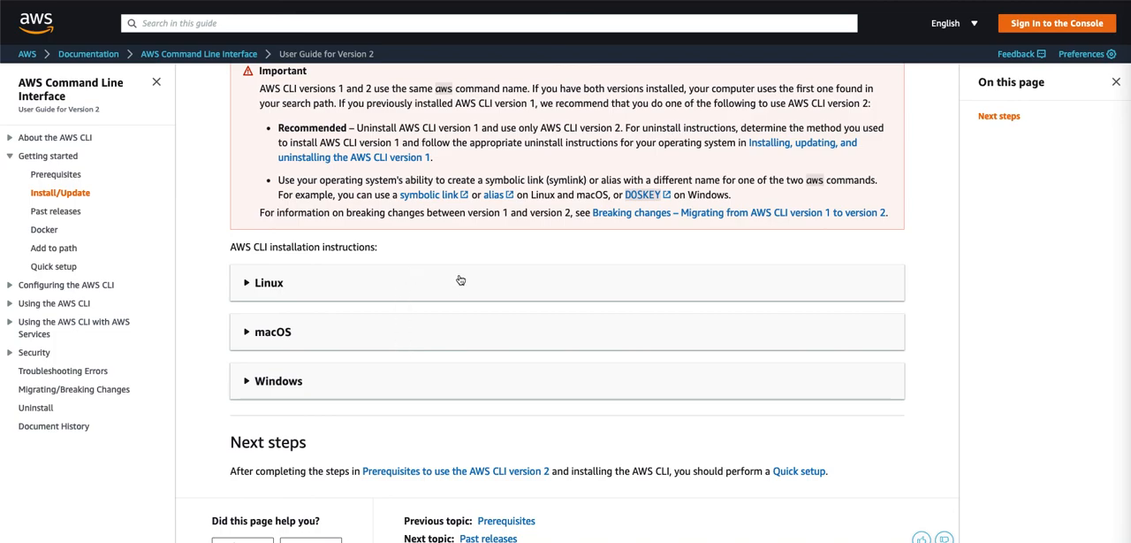
{"action": "key", "text": "ctrl+Left"}
{"action": "key", "text": "ctrl+Right"}
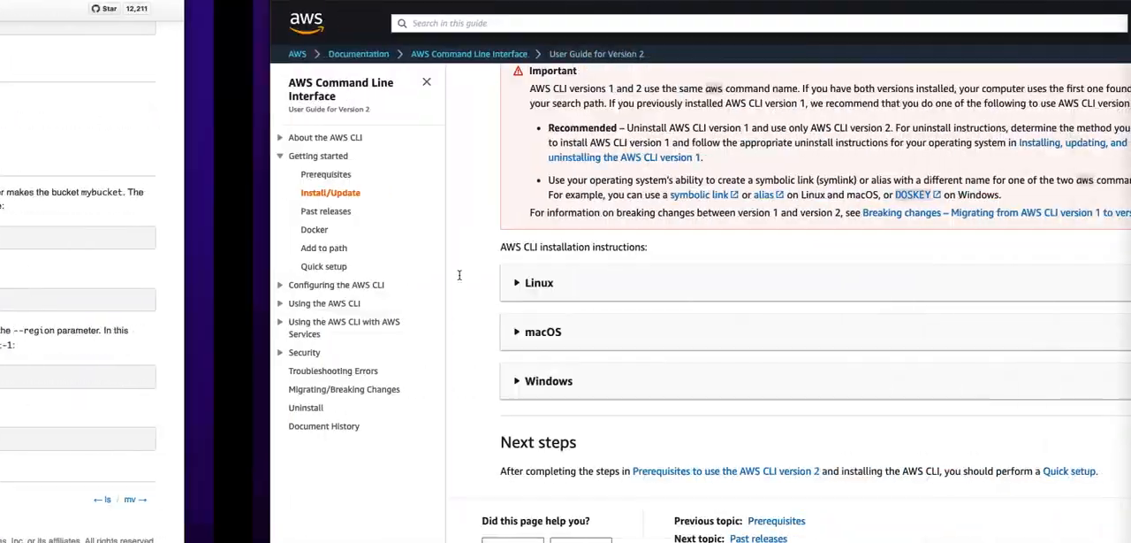